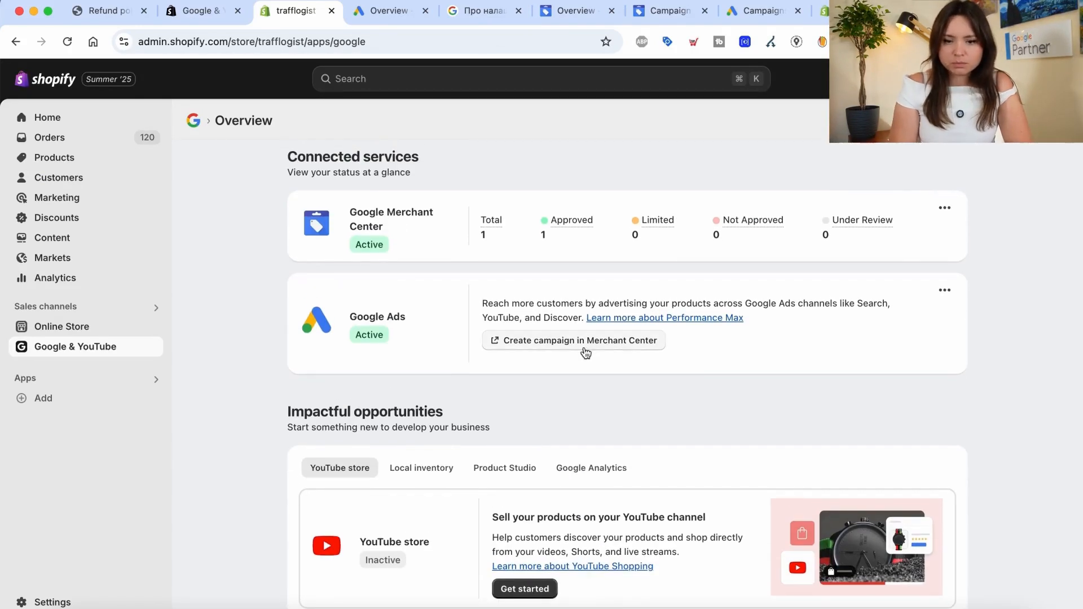
# Start a campaign in Merchant Center and dismiss the Add billing details setup
pyautogui.click(564, 340)
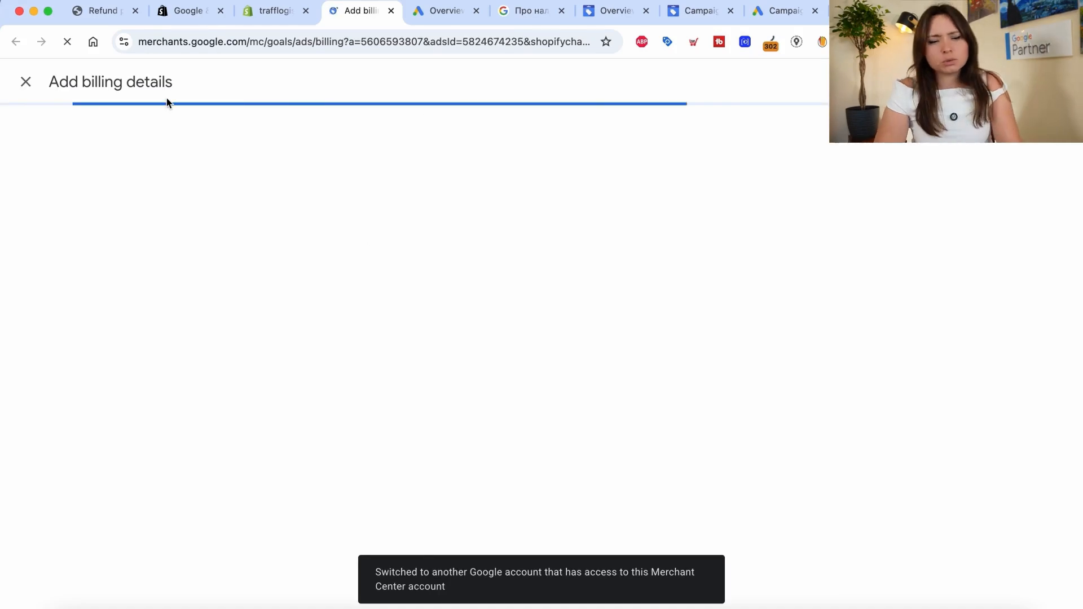
pyautogui.click(25, 83)
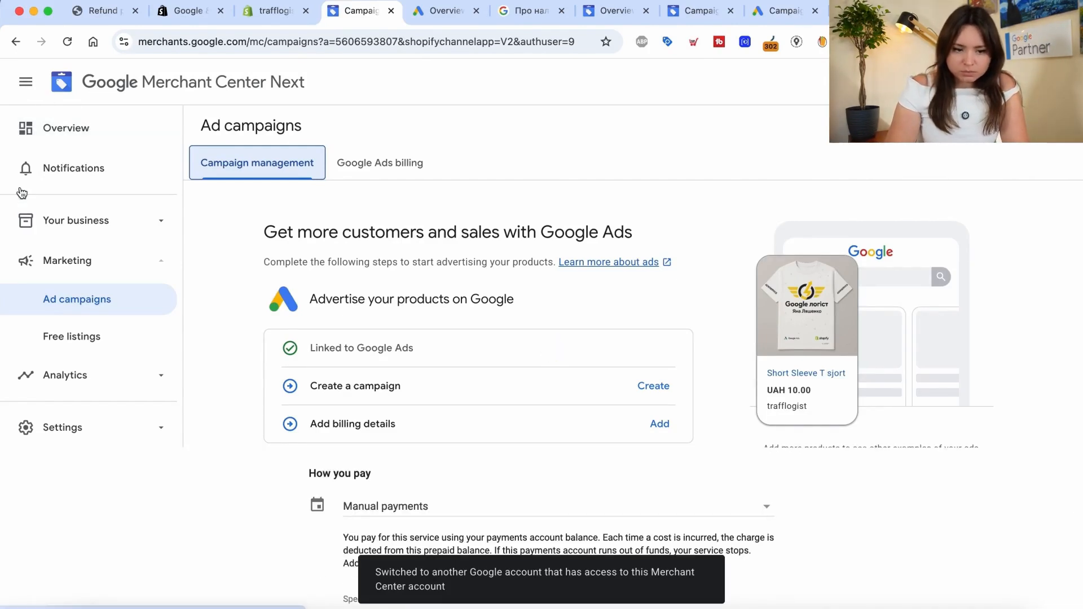
pyautogui.click(80, 313)
pyautogui.scroll(-3, 424, 400)
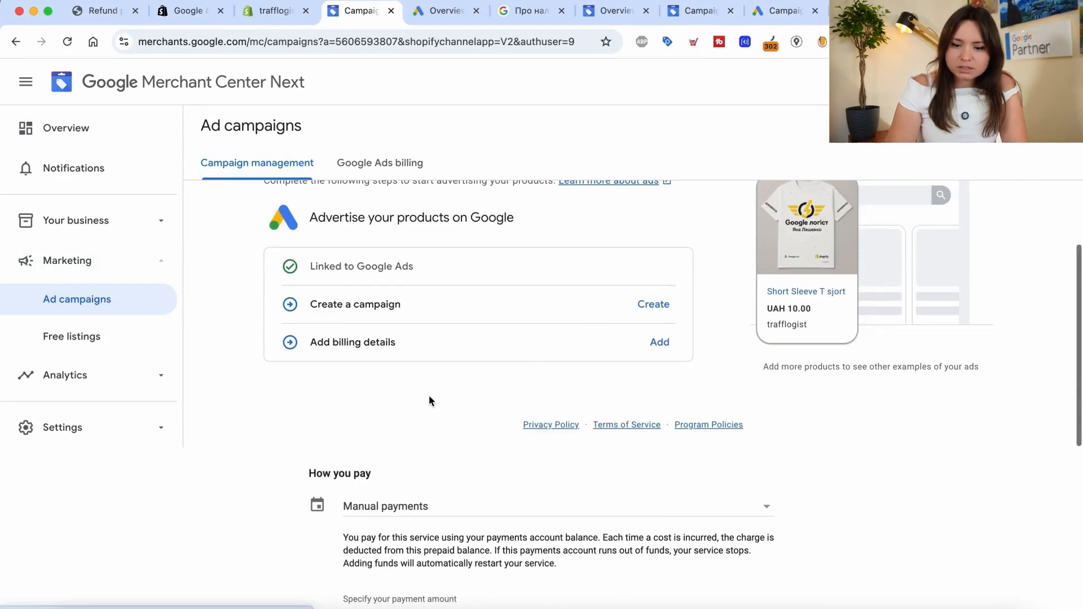
# Begin a new campaign and look over the payment details page
pyautogui.click(651, 307)
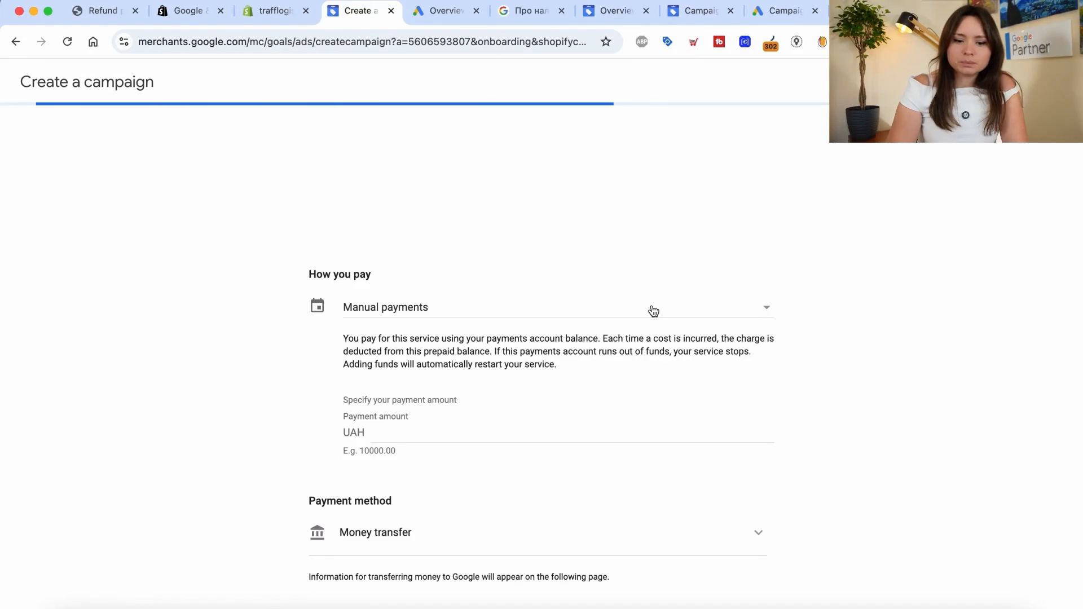
pyautogui.scroll(-5, 340, 428)
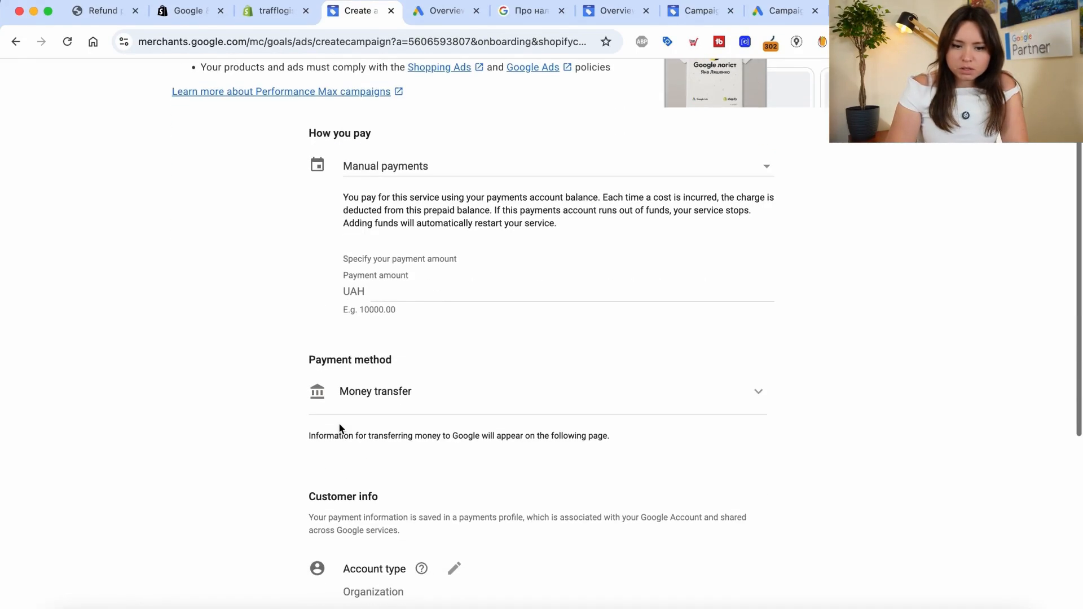
pyautogui.scroll(-10, 397, 382)
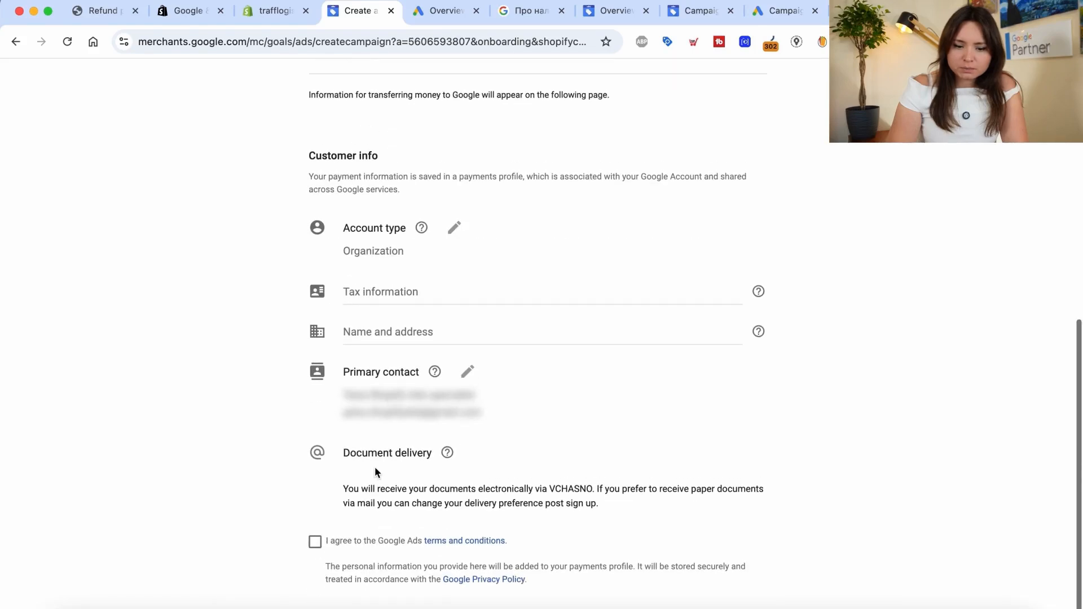
pyautogui.scroll(15, 436, 298)
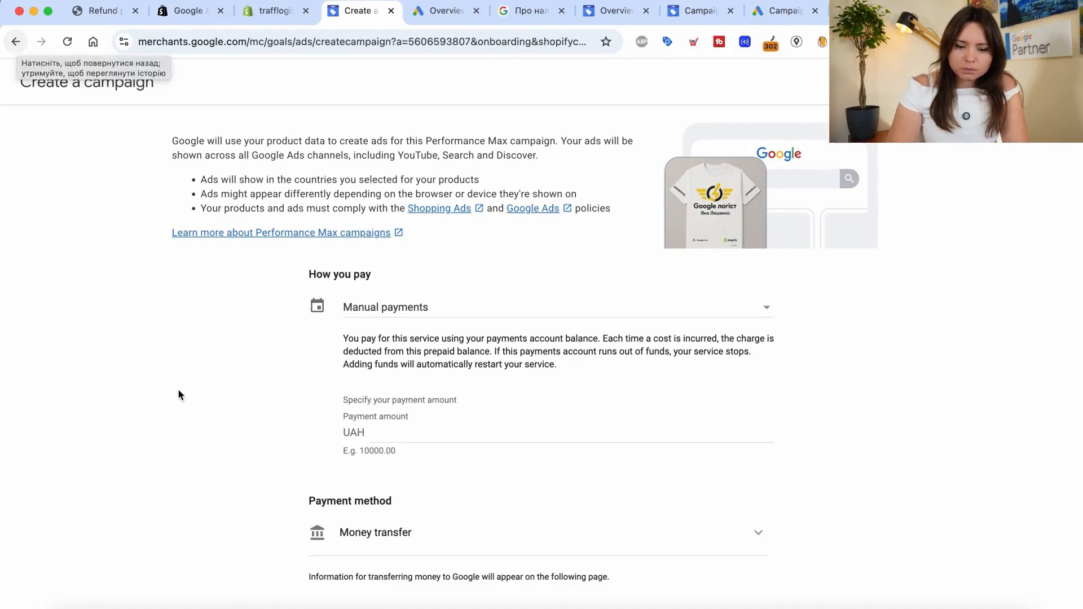
pyautogui.scroll(-5, 178, 394)
pyautogui.scroll(-4, 178, 392)
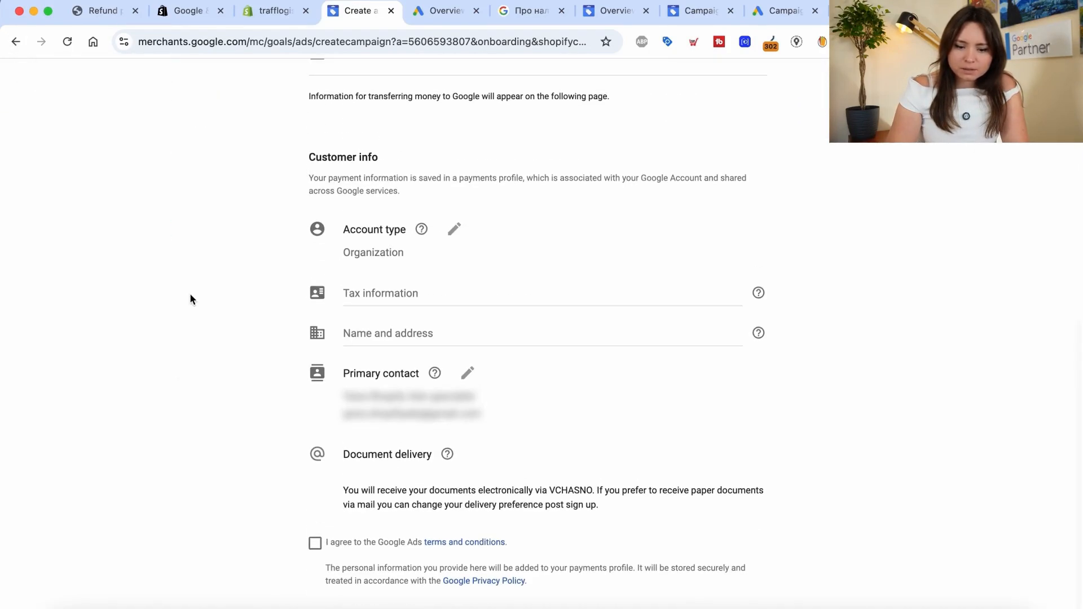
pyautogui.scroll(9, 252, 297)
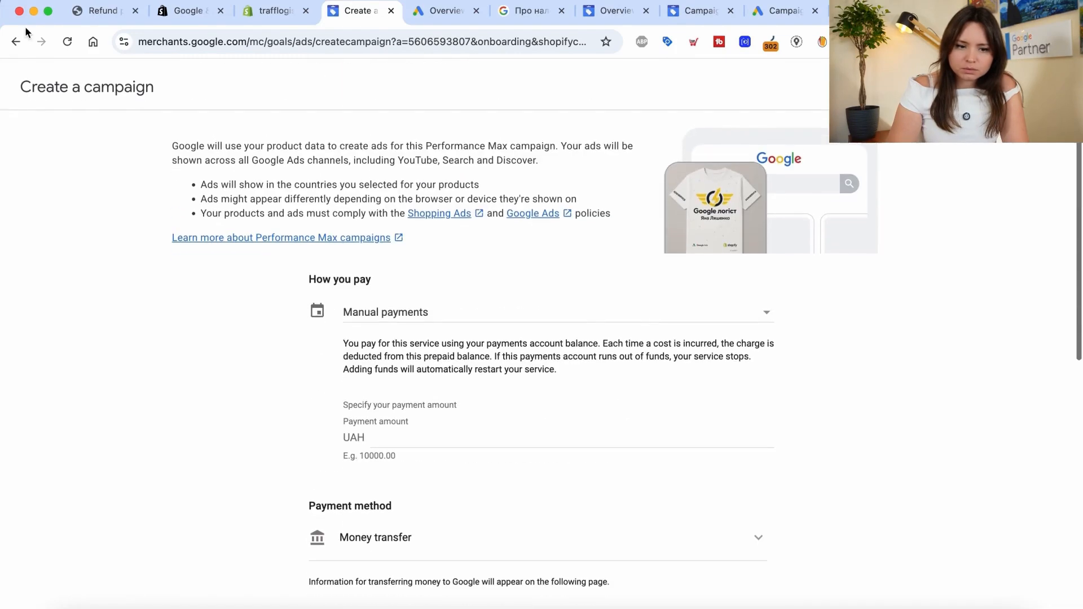
# Return to the Ad campaigns page, reload it, and bring up the new campaign form
pyautogui.click(20, 42)
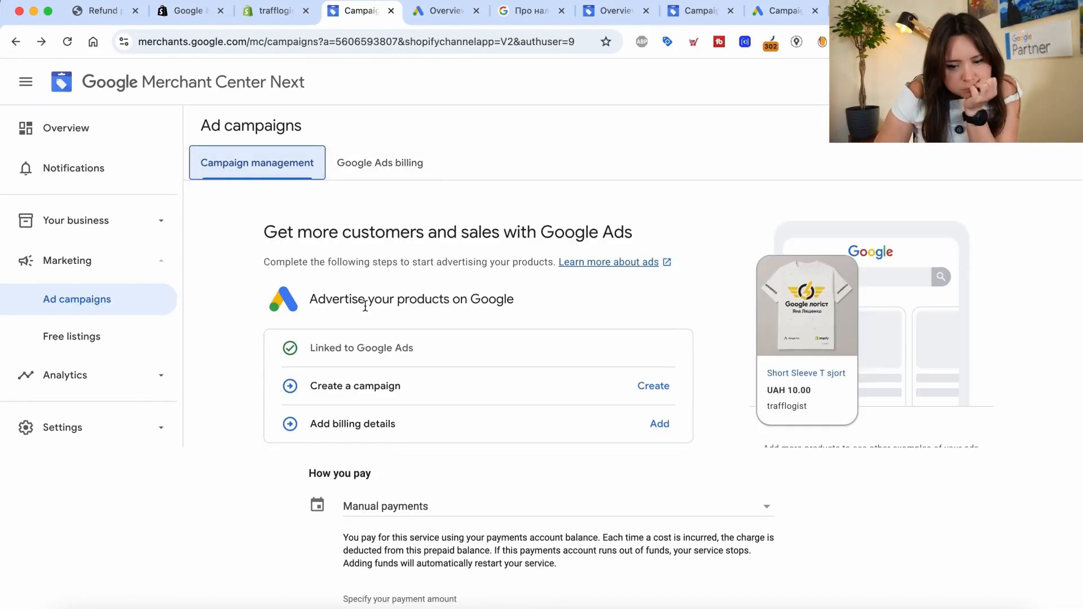
pyautogui.scroll(-2, 363, 302)
pyautogui.click(67, 42)
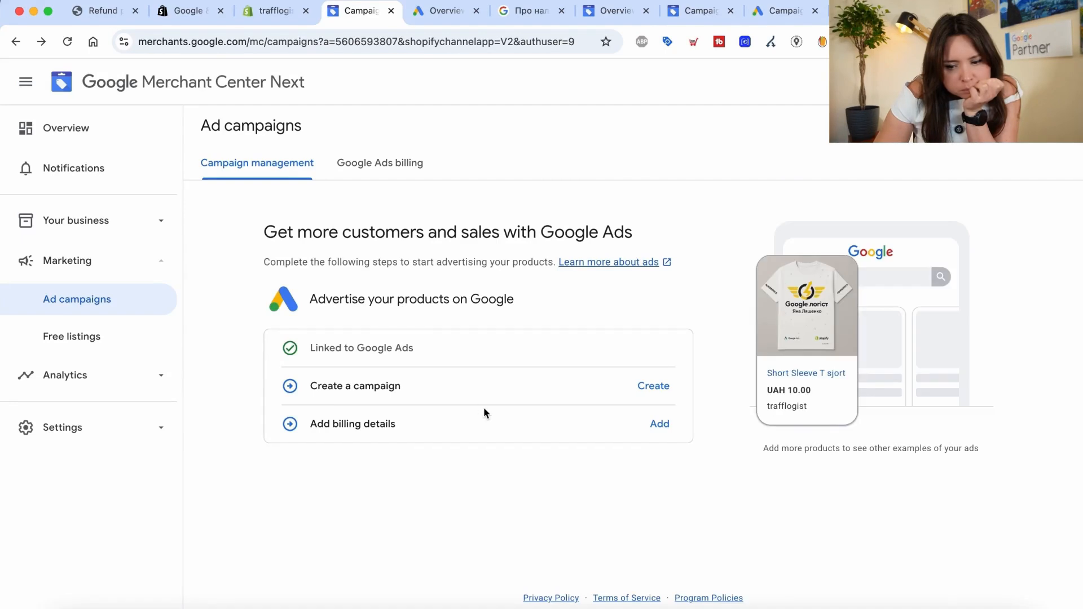
pyautogui.click(647, 387)
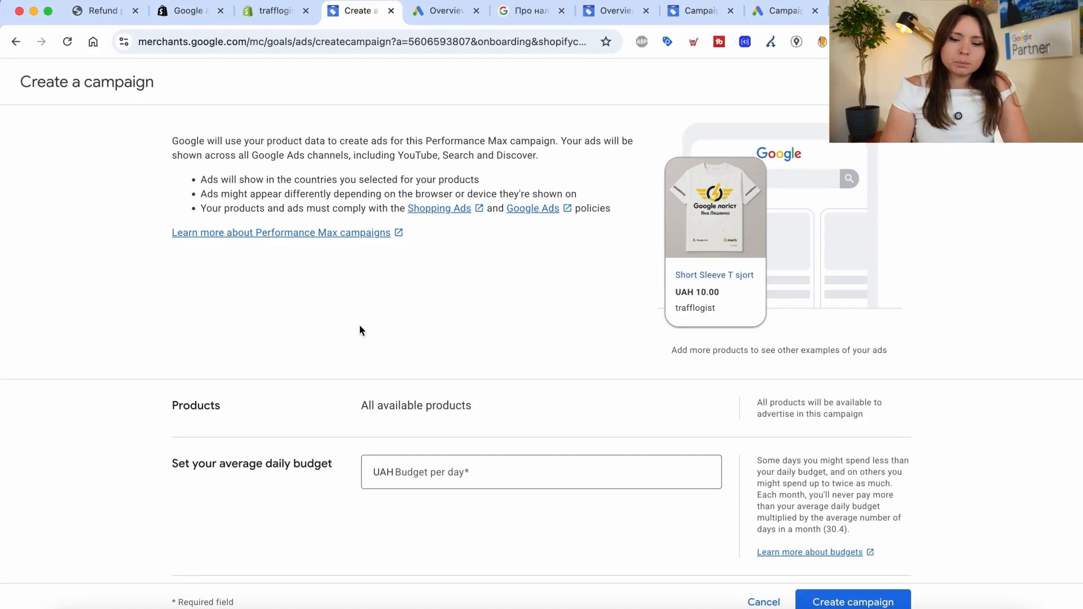
# Enter a daily budget of UAH 400.00 for the Performance Max campaign
pyautogui.scroll(-3, 148, 279)
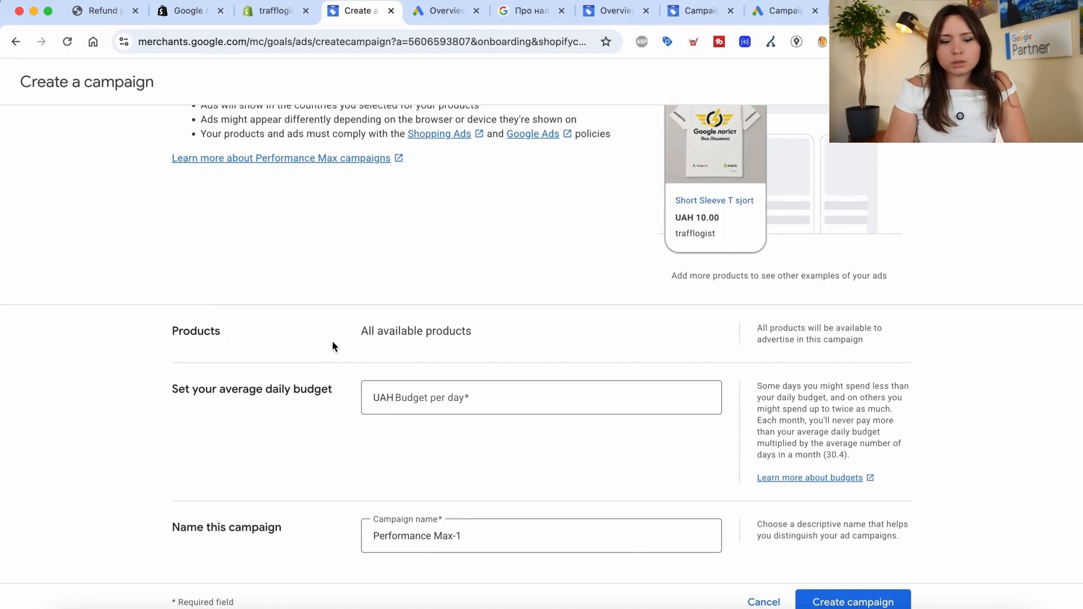
pyautogui.click(425, 393)
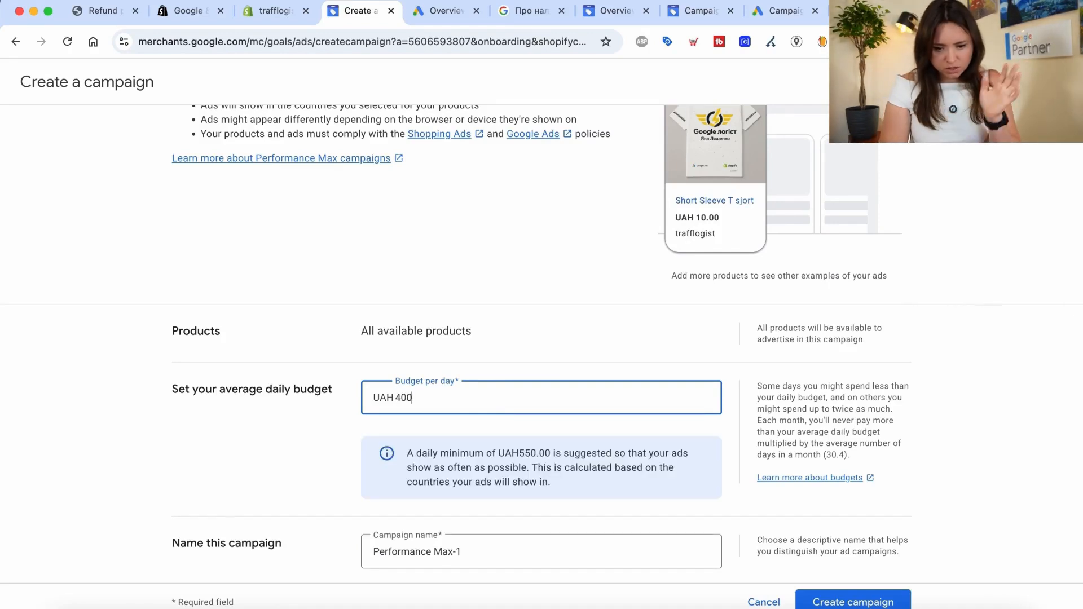
pyautogui.scroll(-1, 476, 432)
pyautogui.click(519, 436)
pyautogui.moveTo(519, 436); pyautogui.dragTo(556, 438)
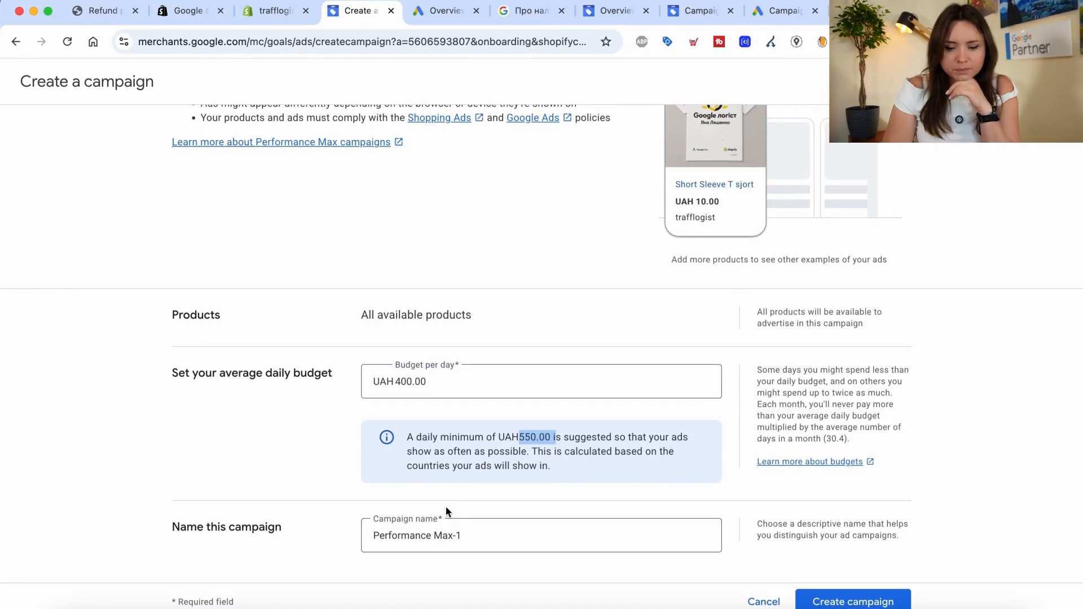
# Rename the campaign to Pmax-video, create it, and switch to Google Ads
pyautogui.moveTo(478, 534); pyautogui.dragTo(338, 537)
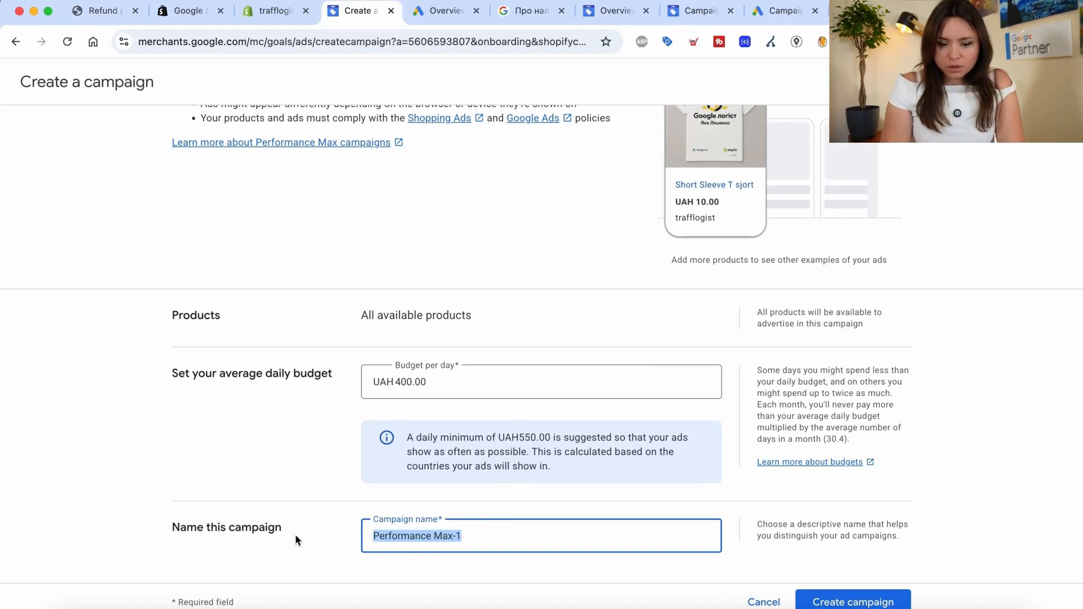
pyautogui.hotkey('ctrl', 'space')
pyautogui.write('P')
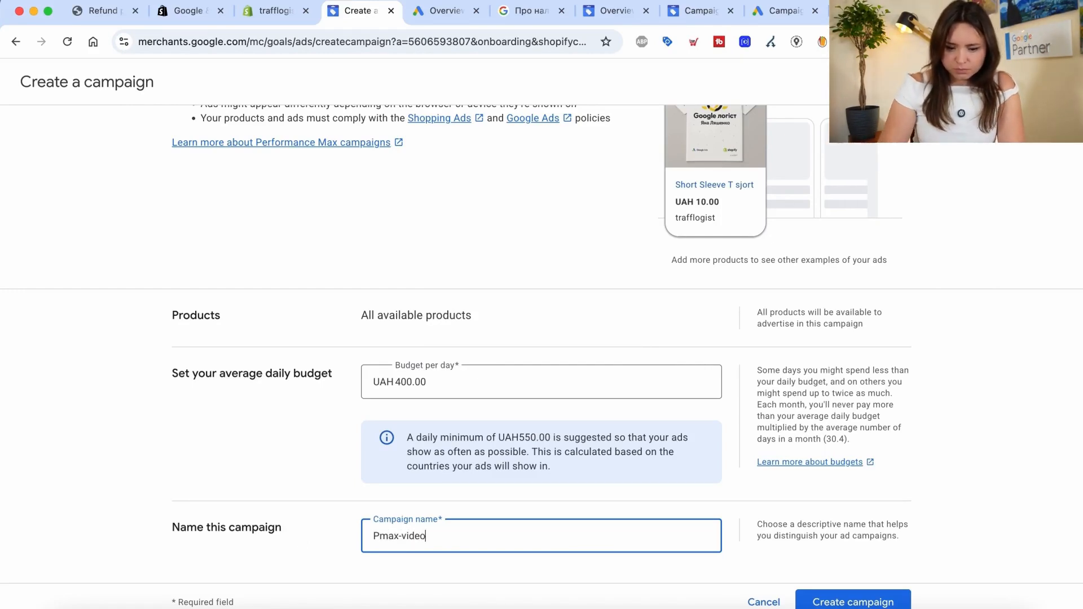
pyautogui.click(821, 600)
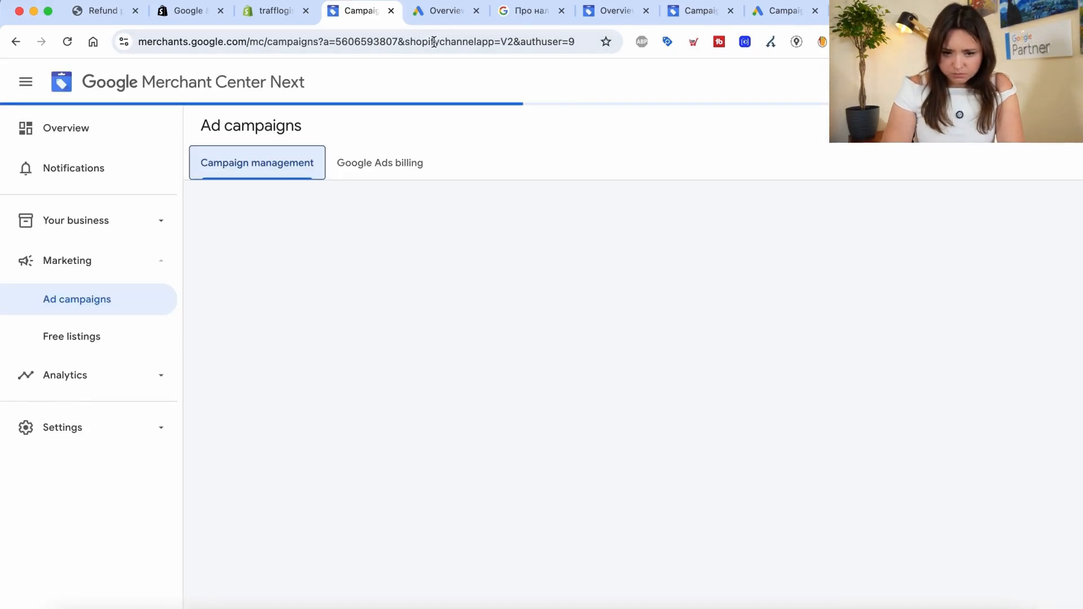
pyautogui.click(434, 22)
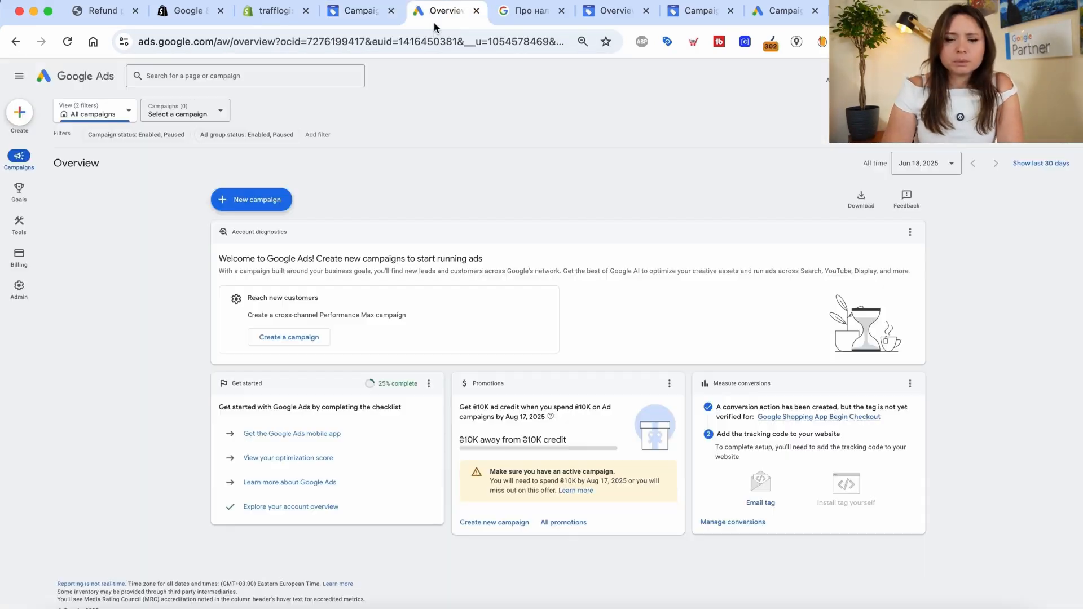
# Reload Google Ads, pause Pmax-video in the Campaigns list, and view its settings
pyautogui.click(60, 51)
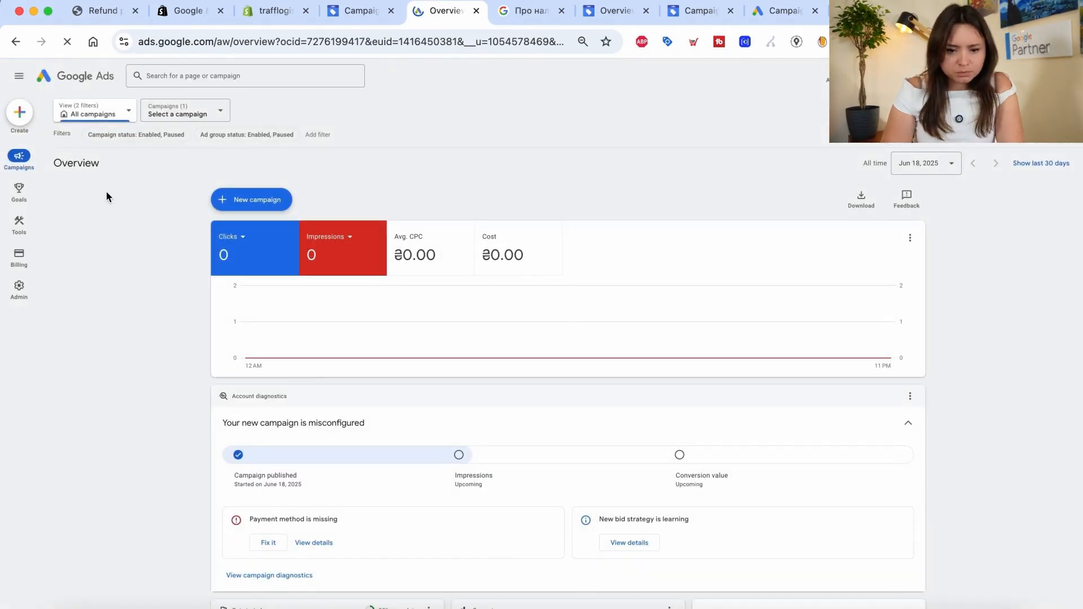
pyautogui.moveTo(18, 157)
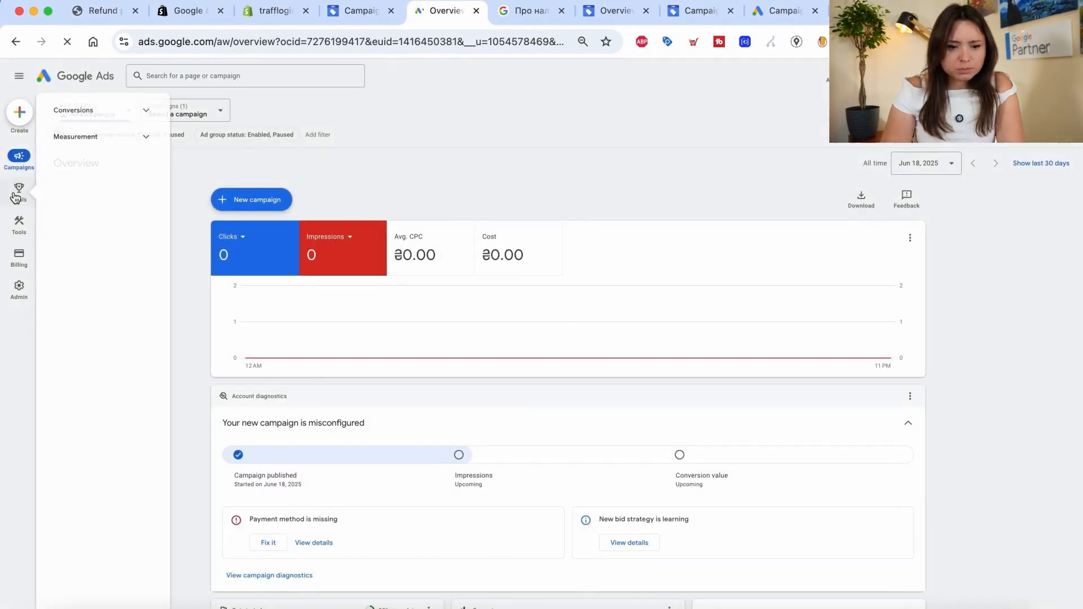
pyautogui.click(85, 214)
pyautogui.click(87, 247)
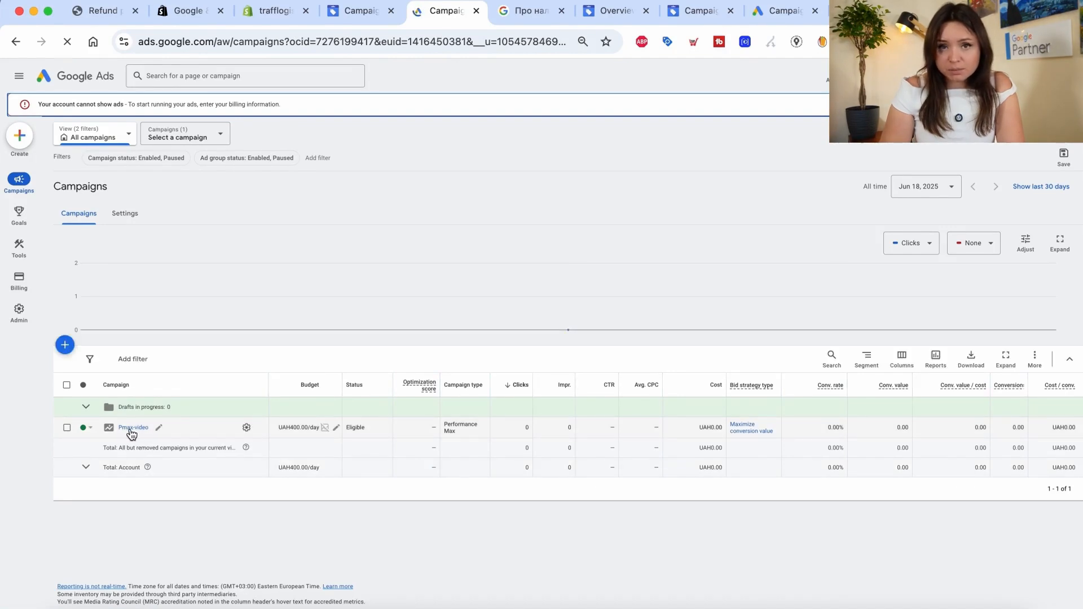
pyautogui.click(88, 428)
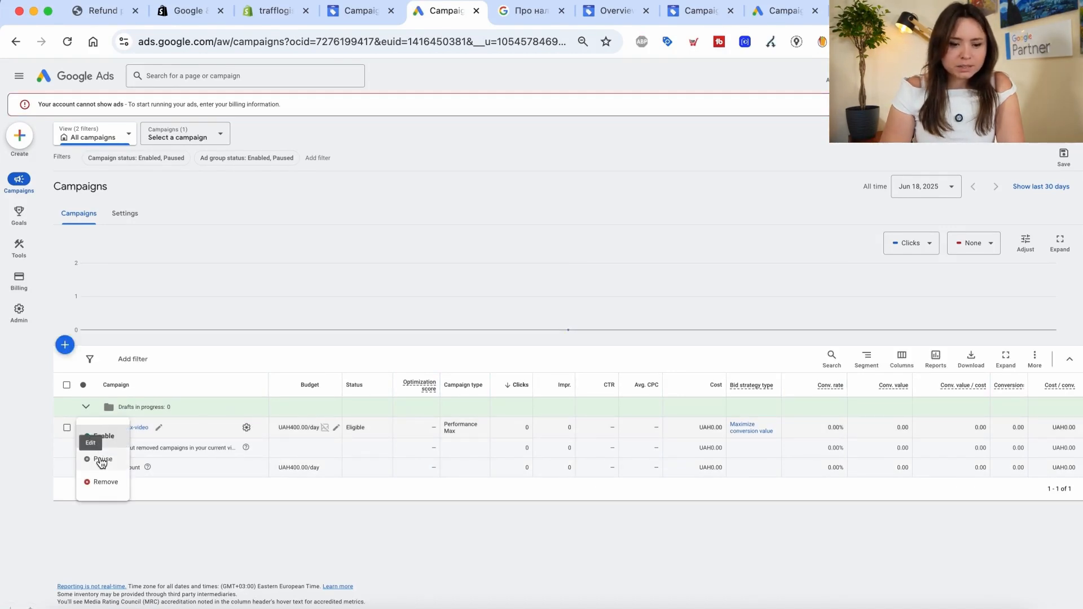
pyautogui.click(102, 459)
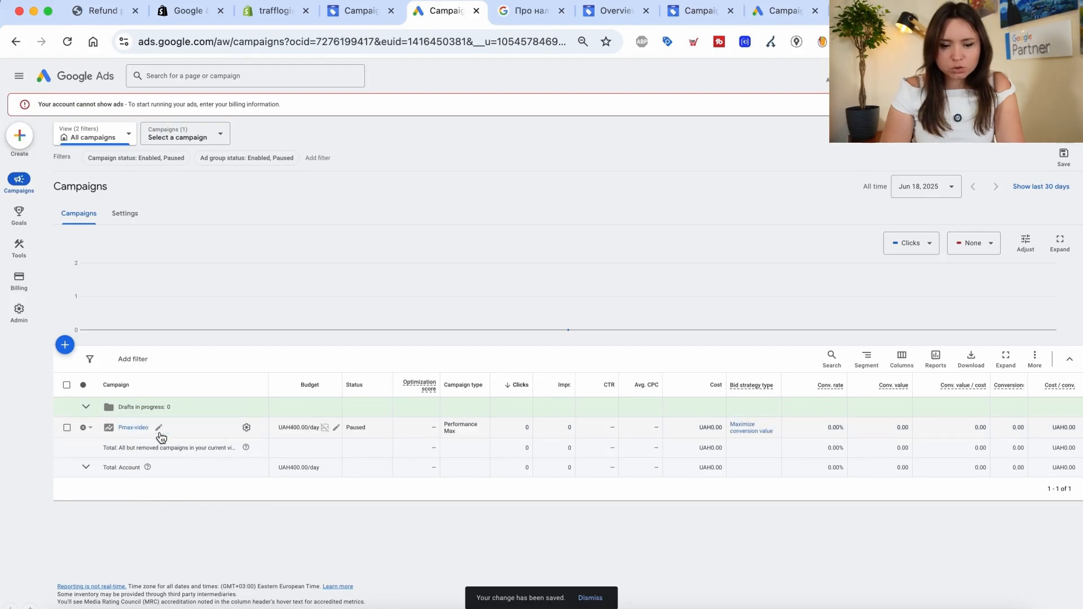
pyautogui.click(245, 429)
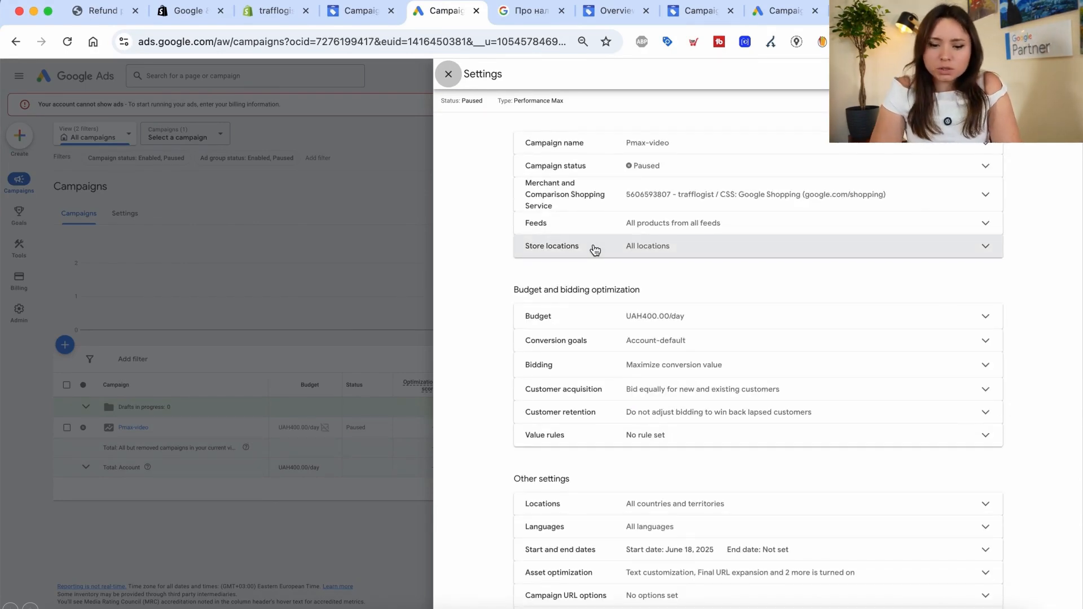
# Under Pmax-video's Locations, choose Enter another location and launch Advanced search
pyautogui.scroll(-3, 653, 367)
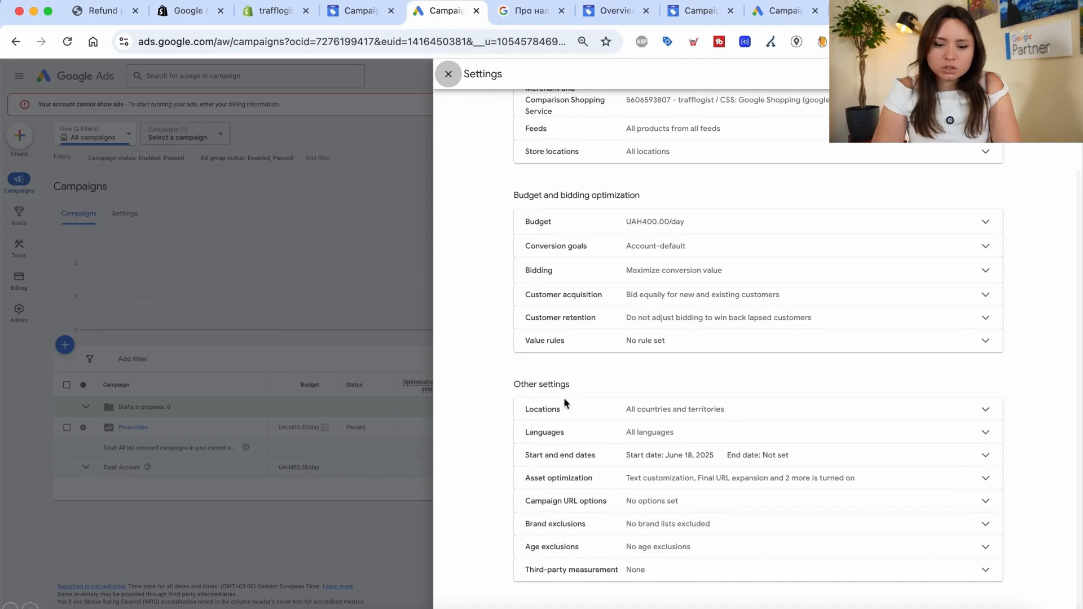
pyautogui.moveTo(521, 384); pyautogui.dragTo(592, 384)
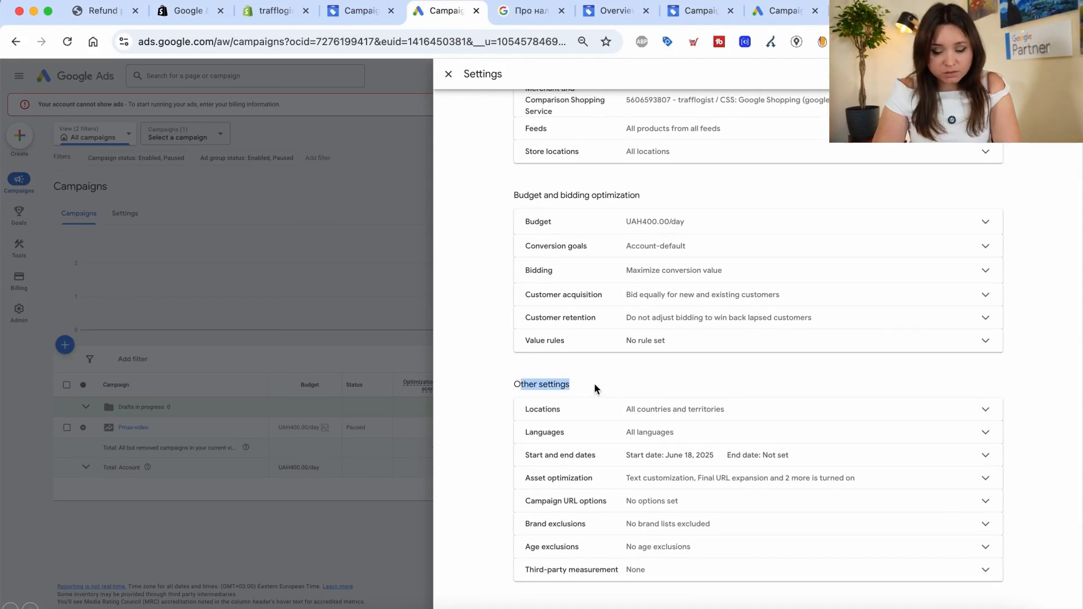
pyautogui.click(650, 418)
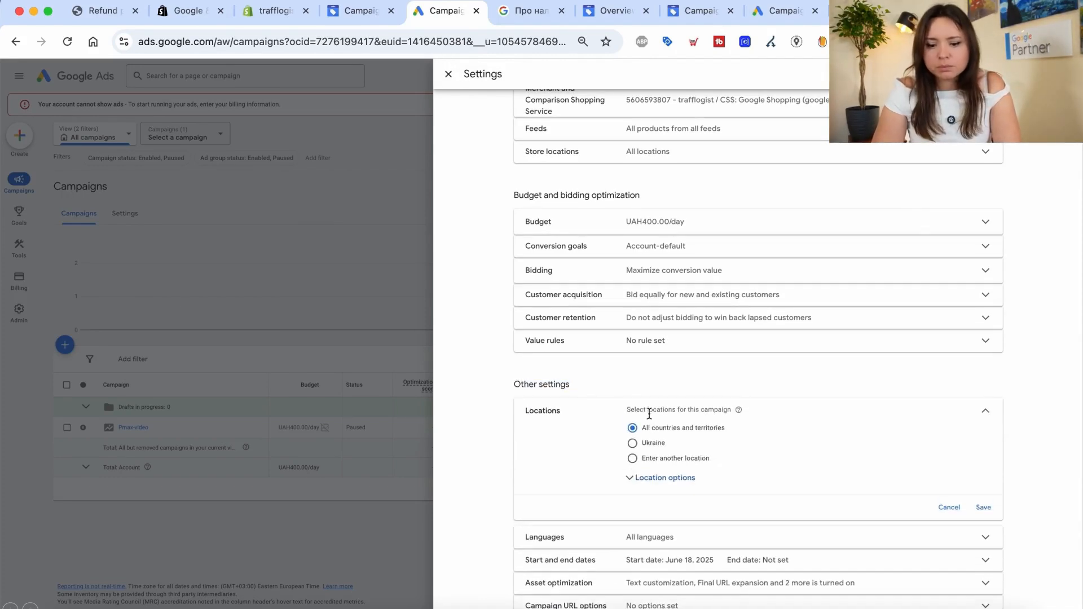
pyautogui.scroll(-2, 648, 467)
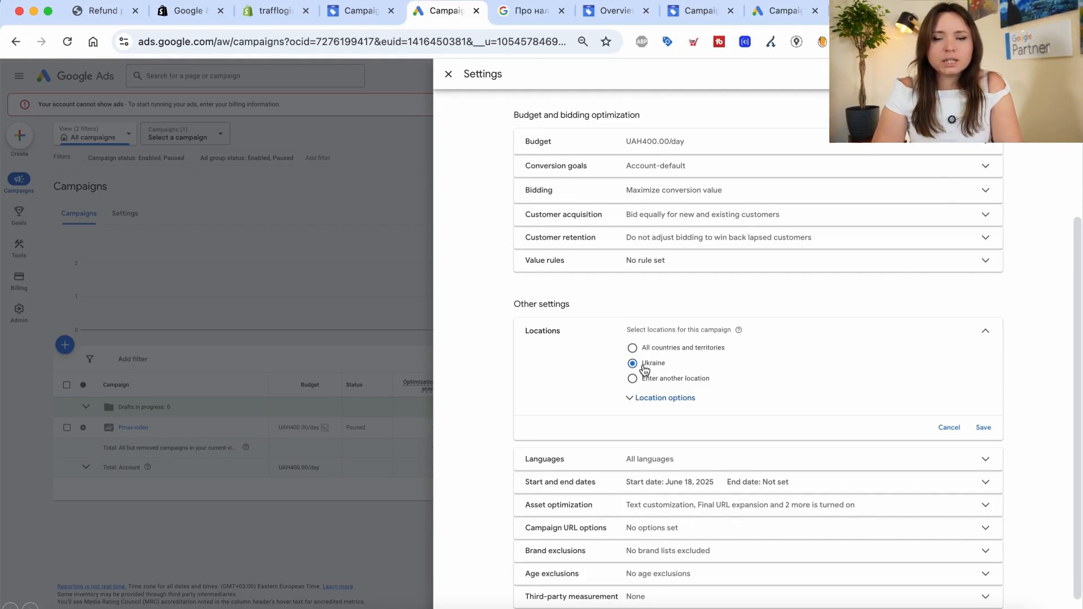
pyautogui.click(644, 398)
pyautogui.click(662, 377)
pyautogui.click(813, 410)
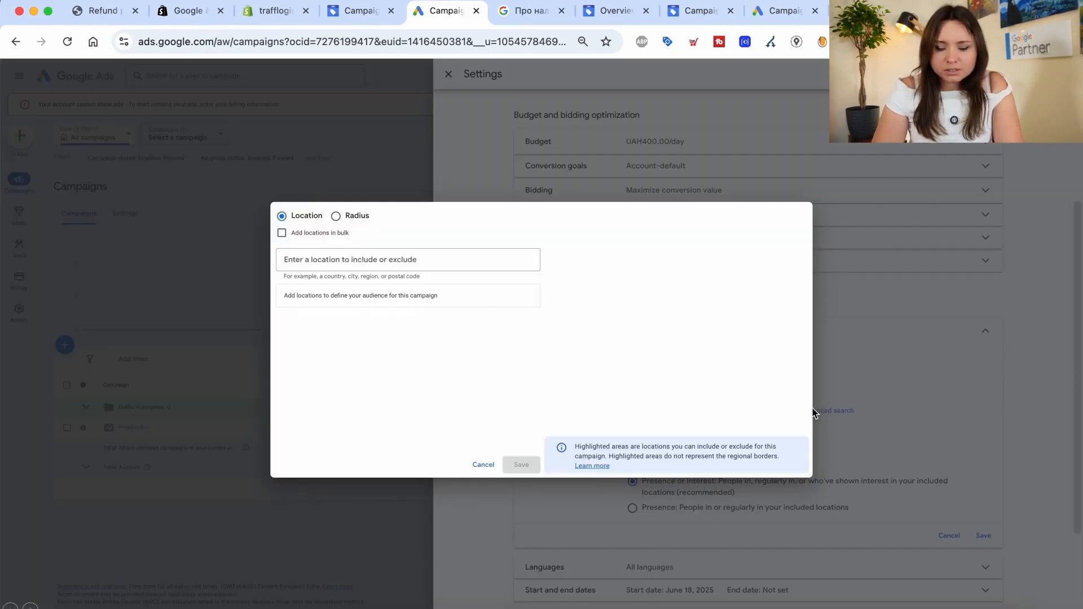
# Add the Kyiv street address, searched in Ukrainian, as a Radius location
pyautogui.click(336, 219)
pyautogui.click(312, 265)
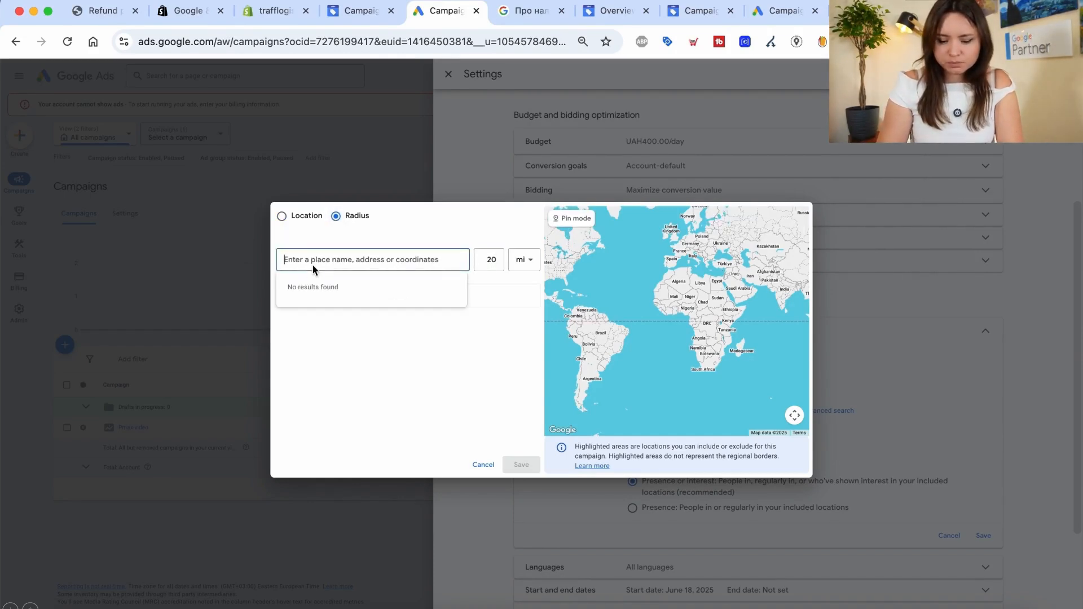
pyautogui.write('gmu')
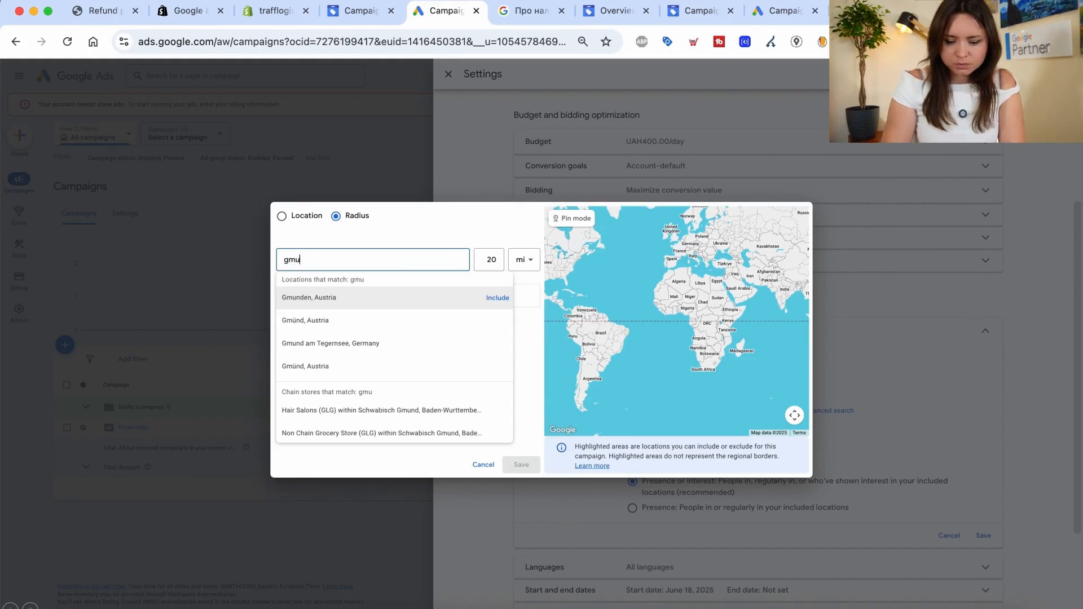
pyautogui.press('BackSpace')
pyautogui.press('BackSpace')
pyautogui.press('BackSpace')
pyautogui.press('BackSpace')
pyautogui.press('BackSpace')
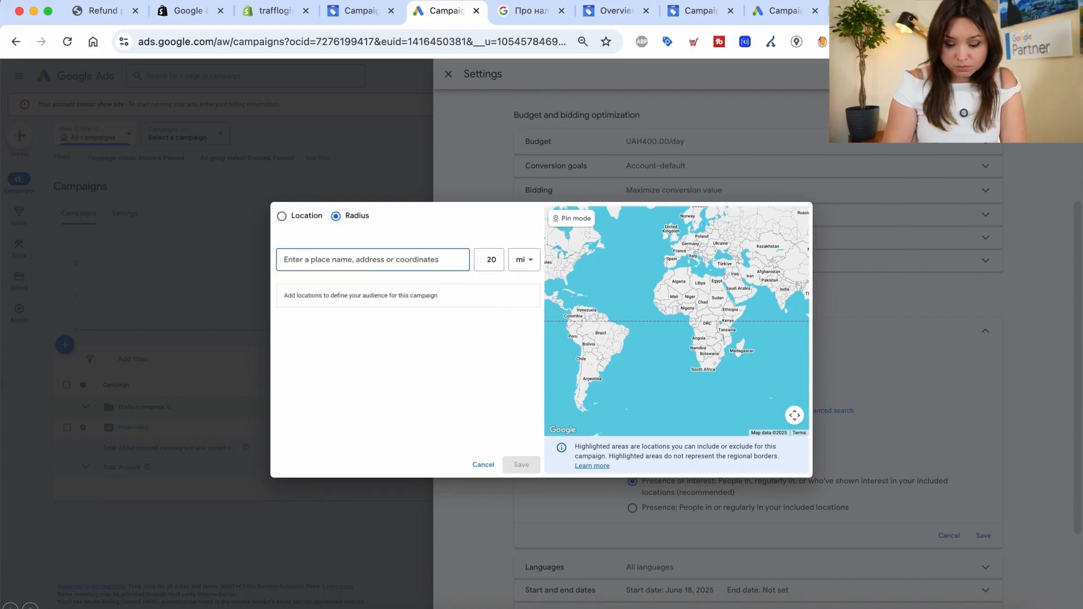
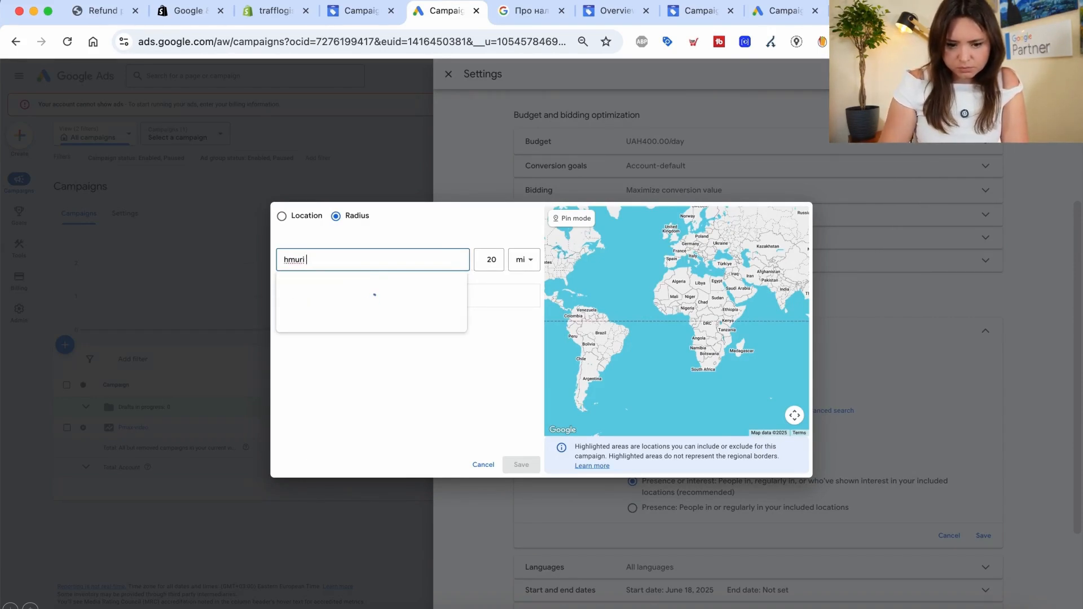
pyautogui.hotkey('ctrl', 'space')
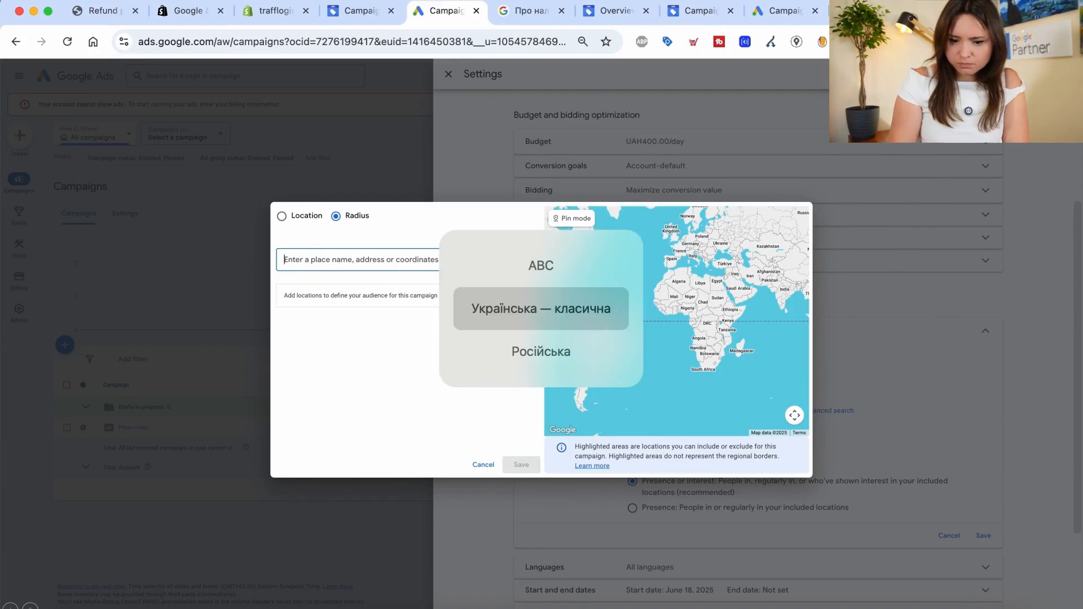
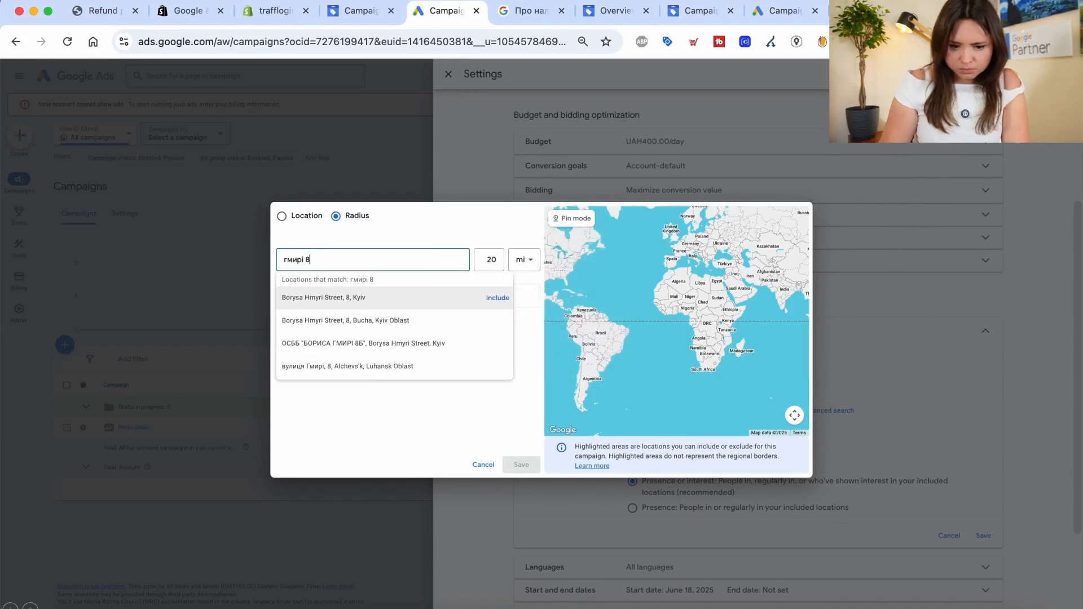
pyautogui.click(497, 297)
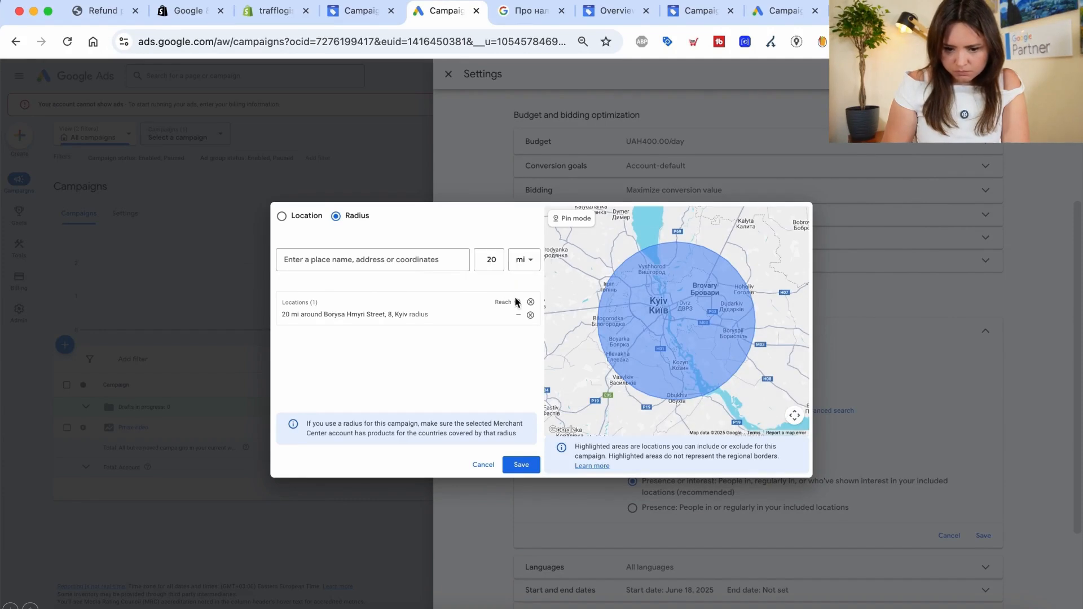
# Change the radius to 1 km, save it, and target only people present there
pyautogui.click(475, 314)
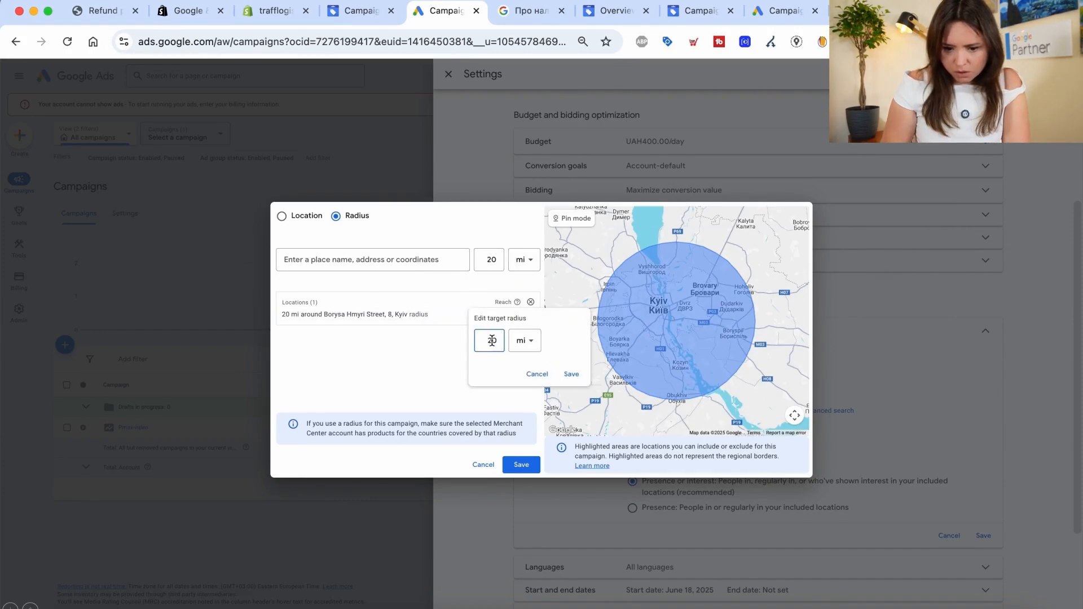
pyautogui.click(533, 342)
pyautogui.click(520, 371)
pyautogui.doubleClick(490, 340)
pyautogui.press('BackSpace')
pyautogui.write('1')
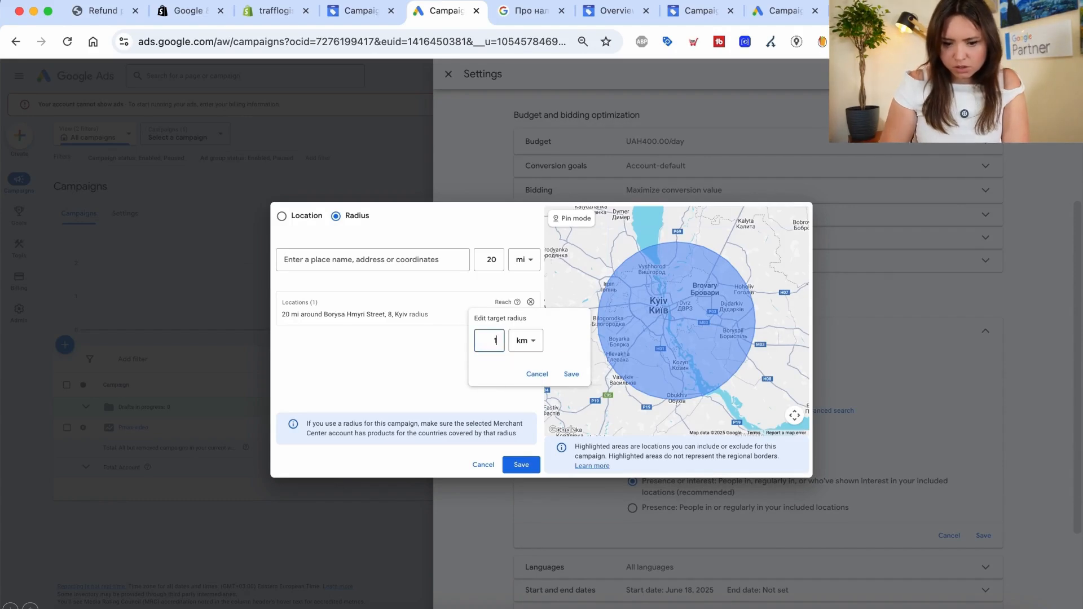
pyautogui.click(571, 375)
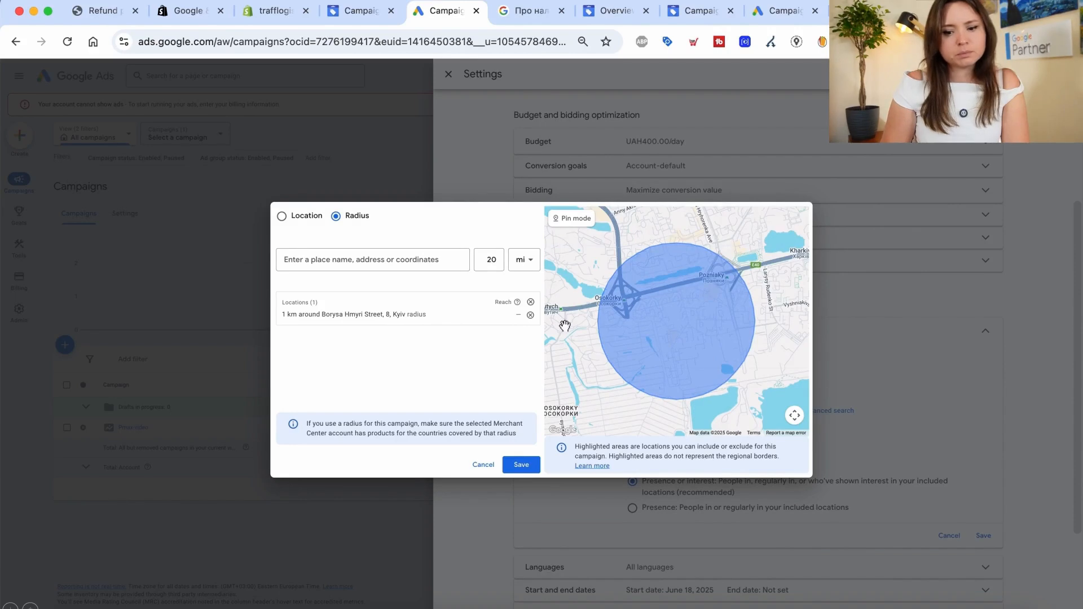
pyautogui.click(518, 464)
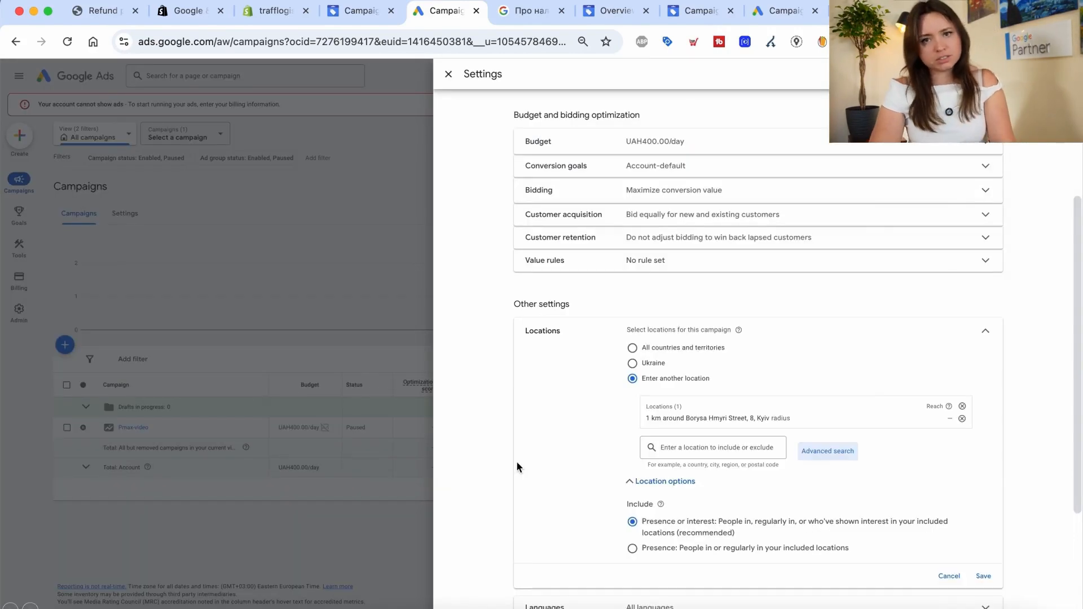
pyautogui.scroll(-3, 591, 428)
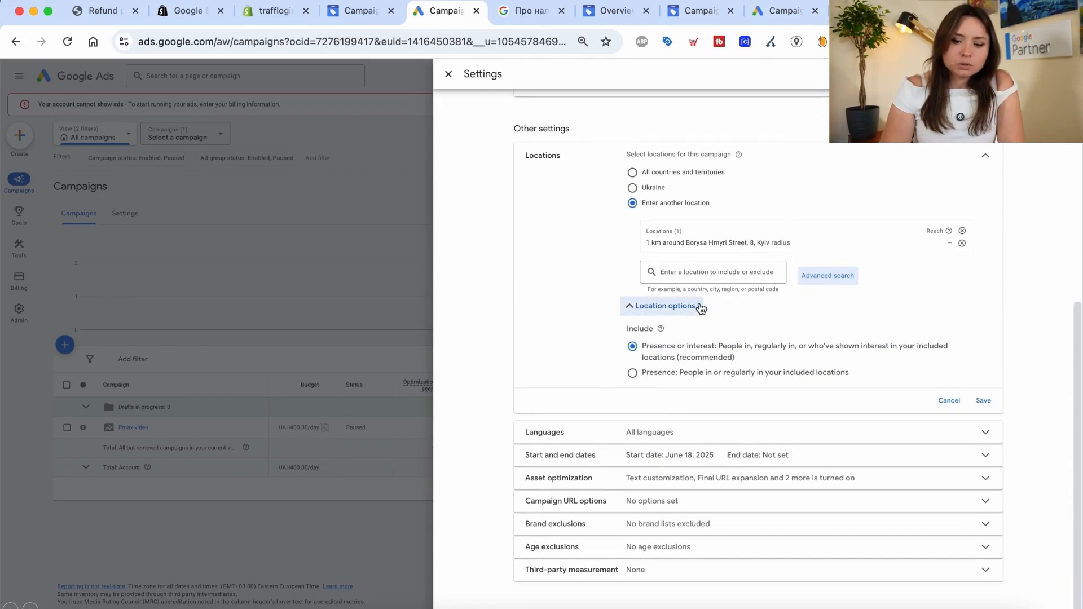
pyautogui.click(640, 377)
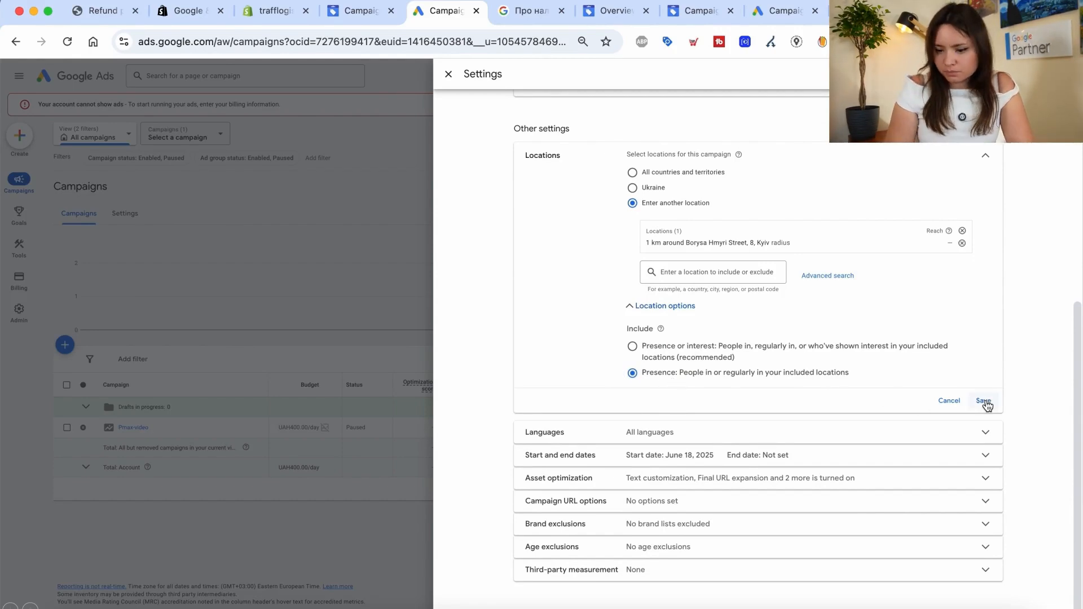
pyautogui.click(578, 437)
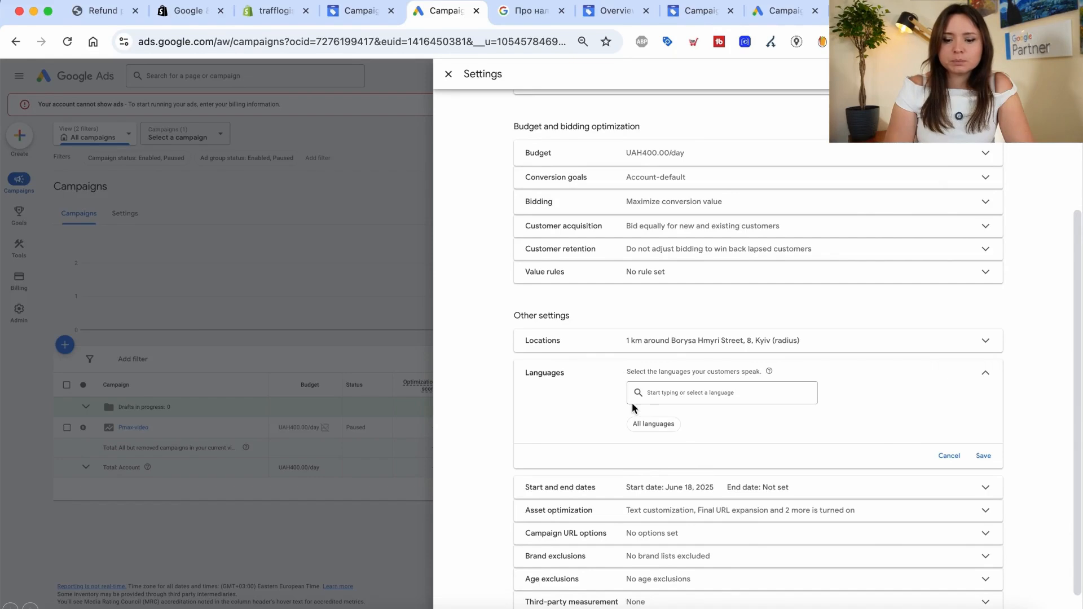
# Review the Languages dropdown options, then cancel to keep All languages
pyautogui.moveTo(618, 423); pyautogui.dragTo(567, 436)
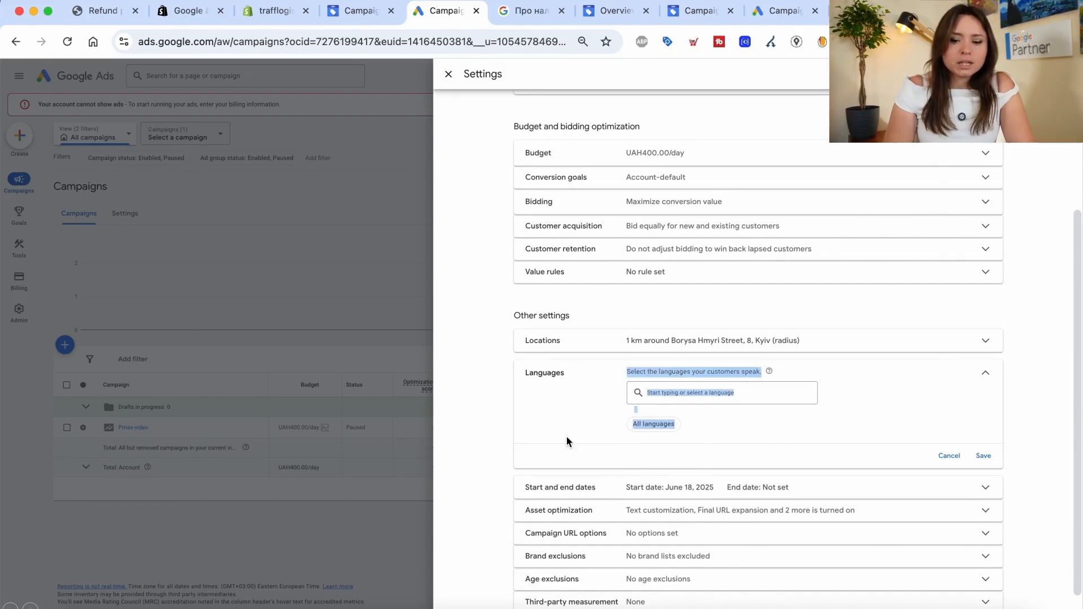
pyautogui.click(566, 435)
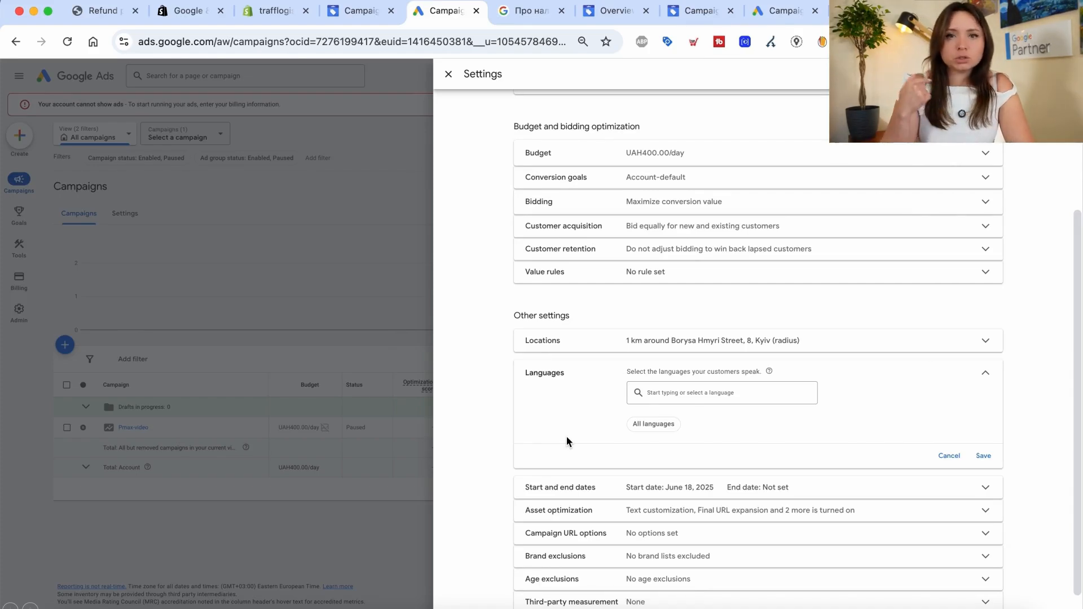
pyautogui.click(670, 401)
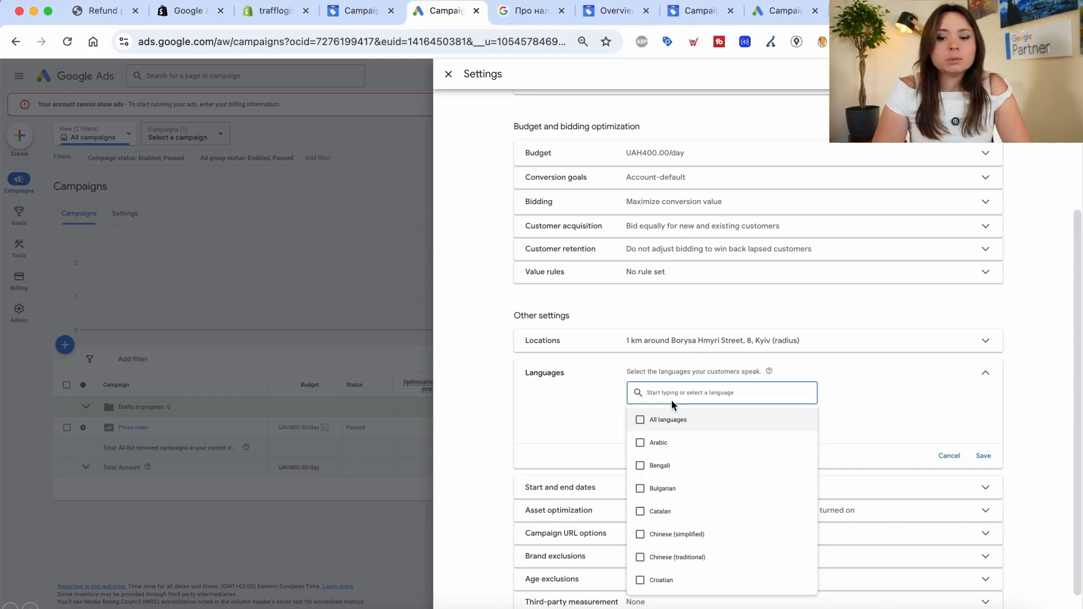
pyautogui.click(949, 456)
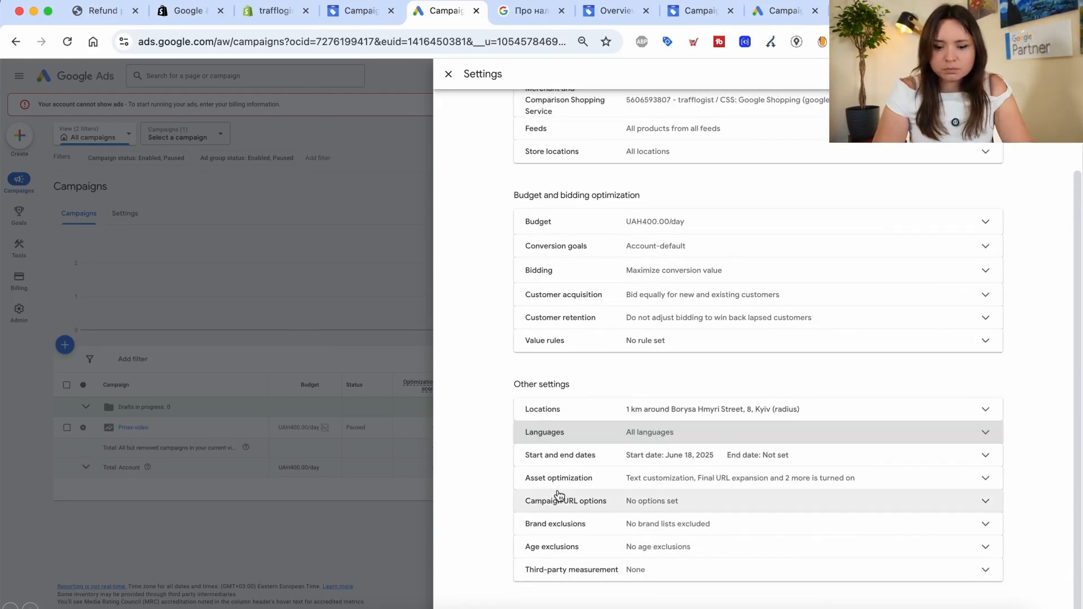
pyautogui.click(593, 474)
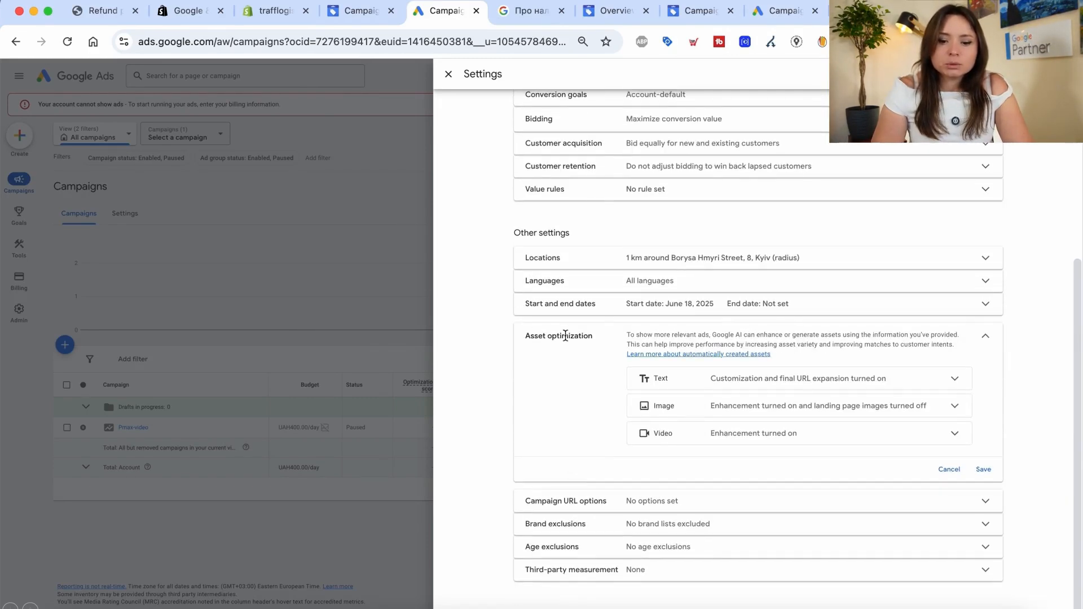
# Turn off text customization, image and video enhancement, submitting 'Other' as the video feedback
pyautogui.click(679, 377)
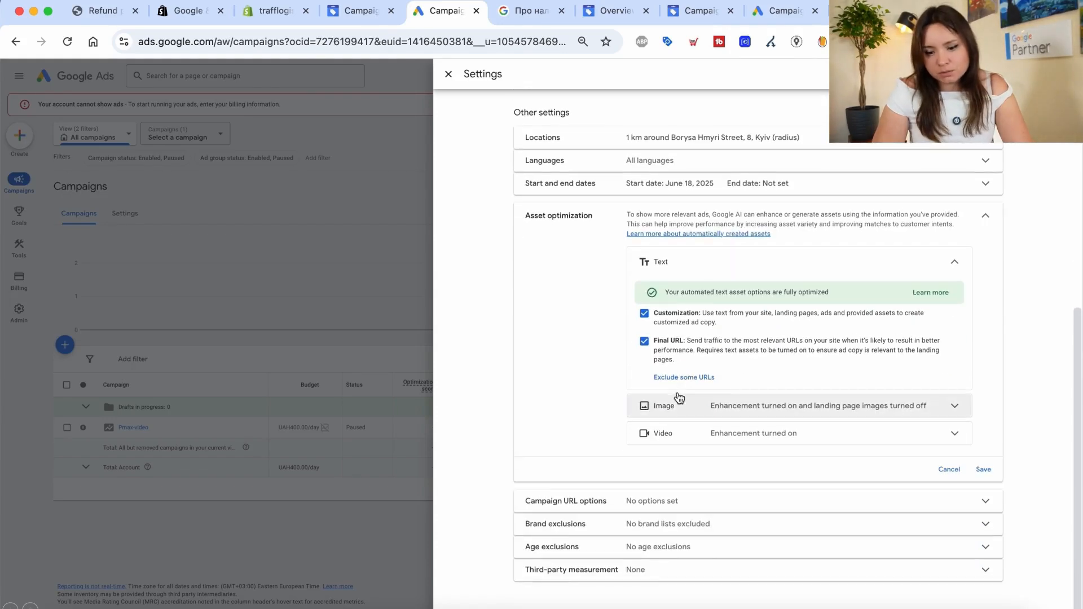
pyautogui.click(736, 437)
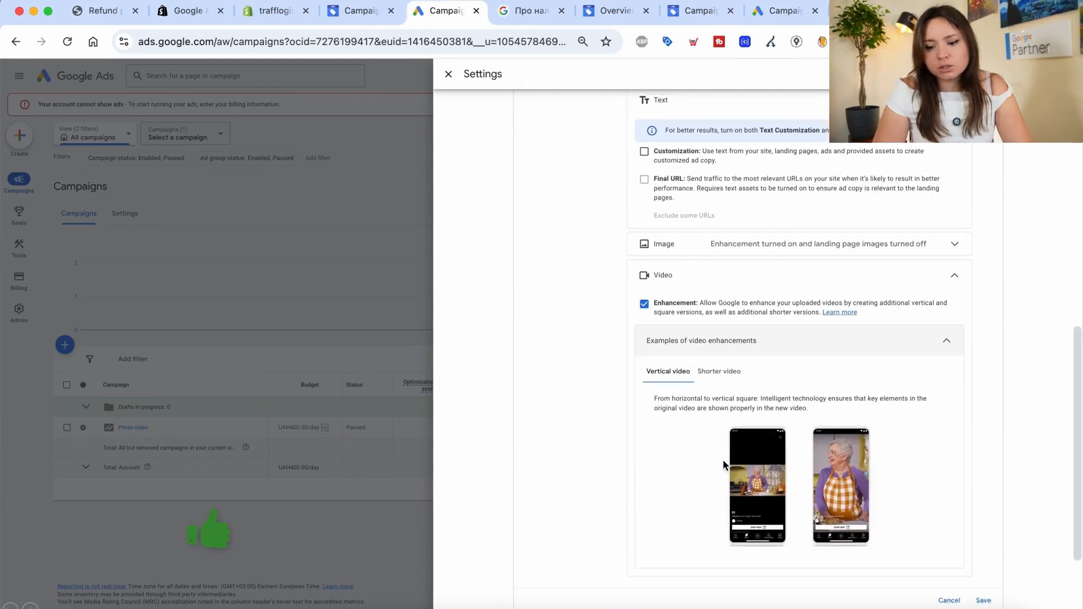
pyautogui.scroll(-4, 715, 382)
pyautogui.scroll(3, 716, 382)
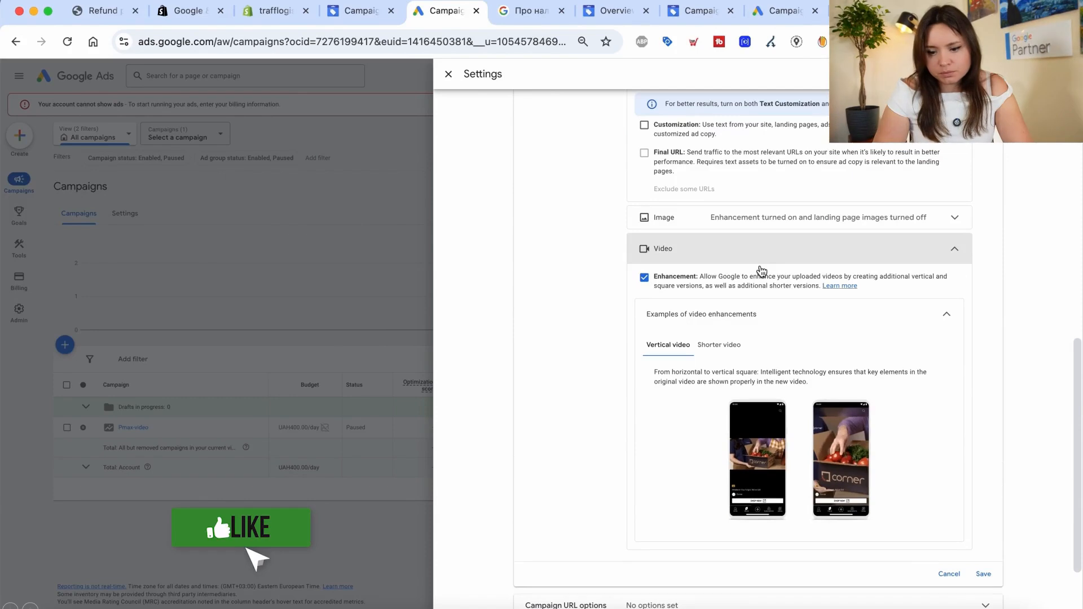
pyautogui.click(787, 226)
pyautogui.click(644, 249)
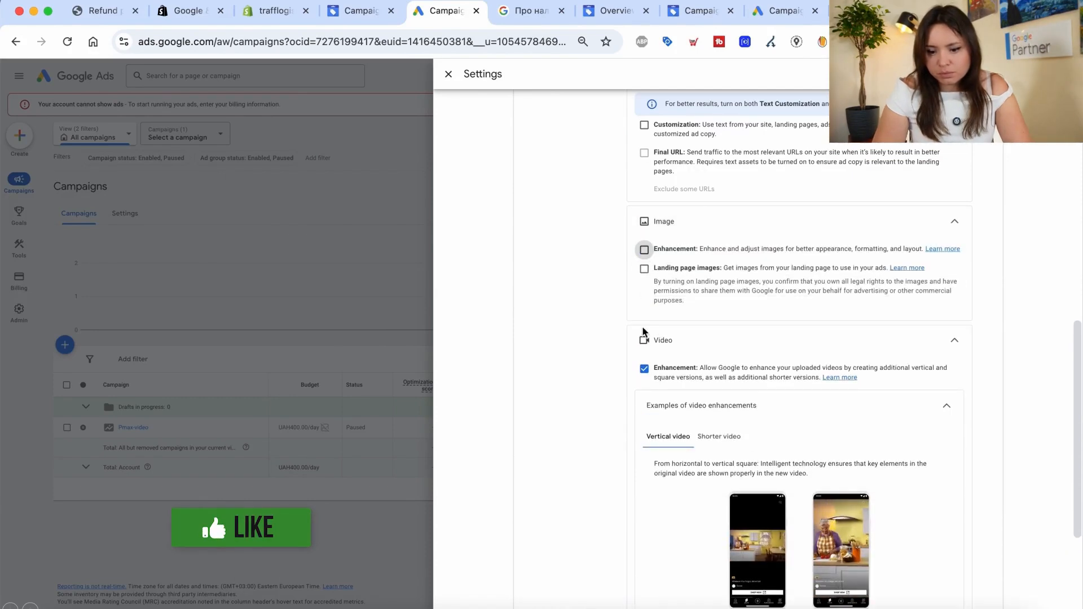
pyautogui.click(644, 369)
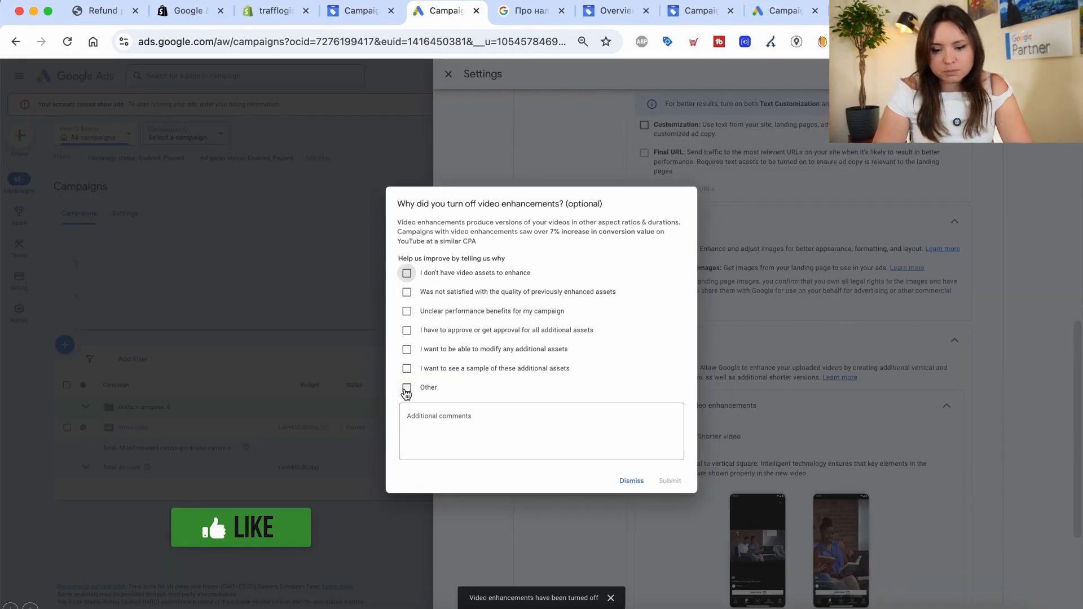
pyautogui.click(407, 378)
pyautogui.click(426, 398)
pyautogui.write('1')
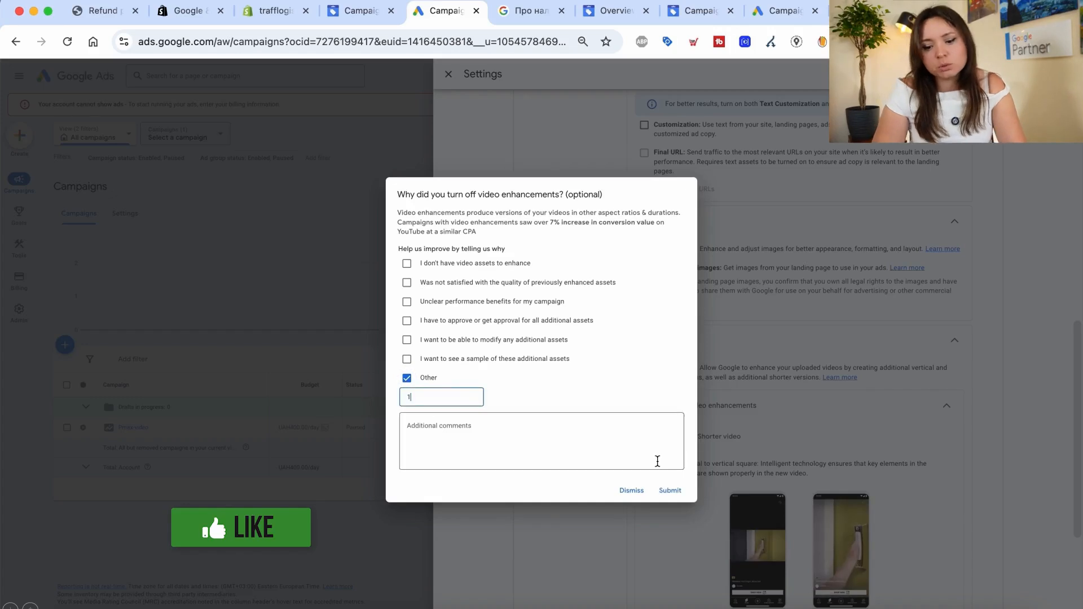
pyautogui.click(679, 499)
pyautogui.scroll(-3, 886, 479)
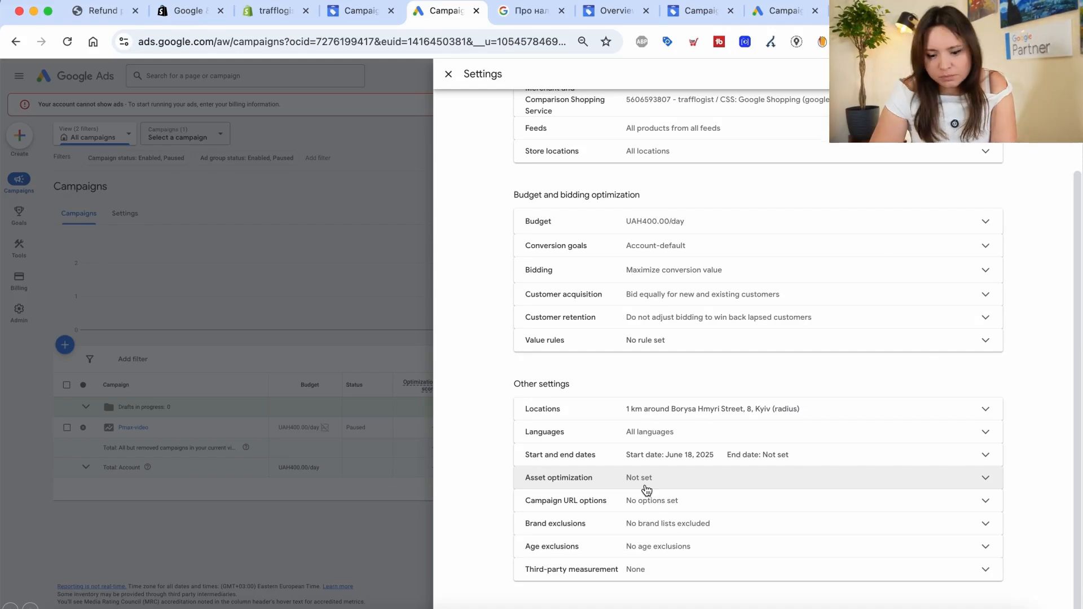
pyautogui.click(640, 524)
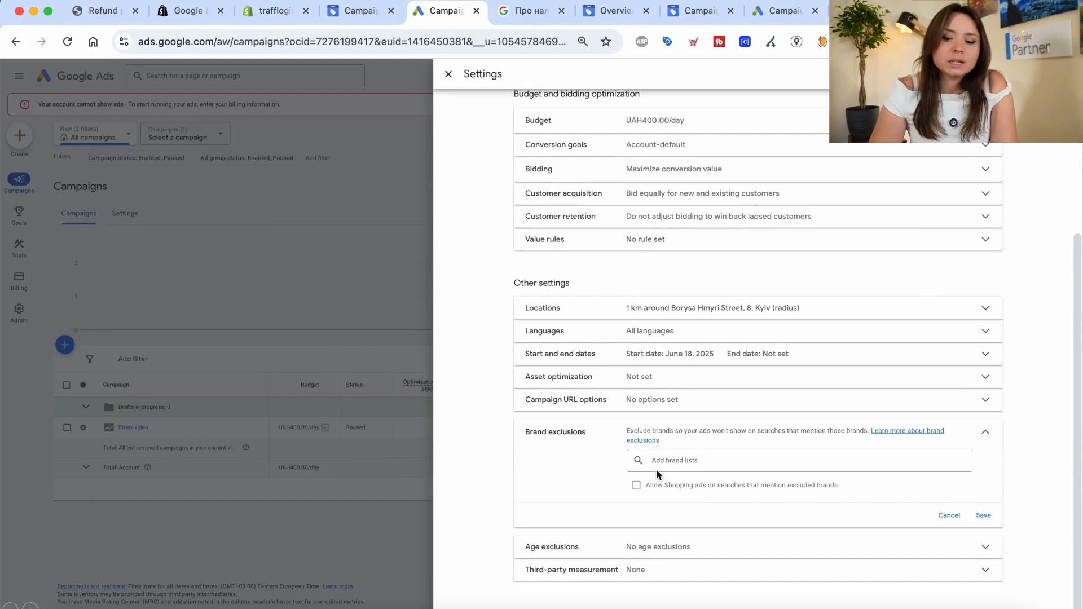
pyautogui.click(665, 460)
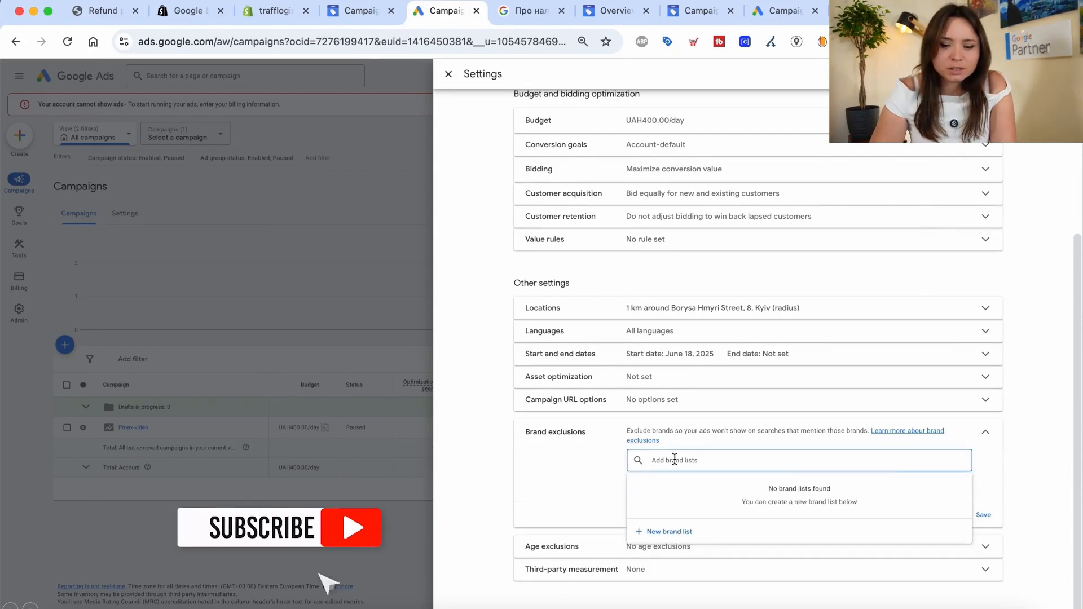
pyautogui.click(553, 480)
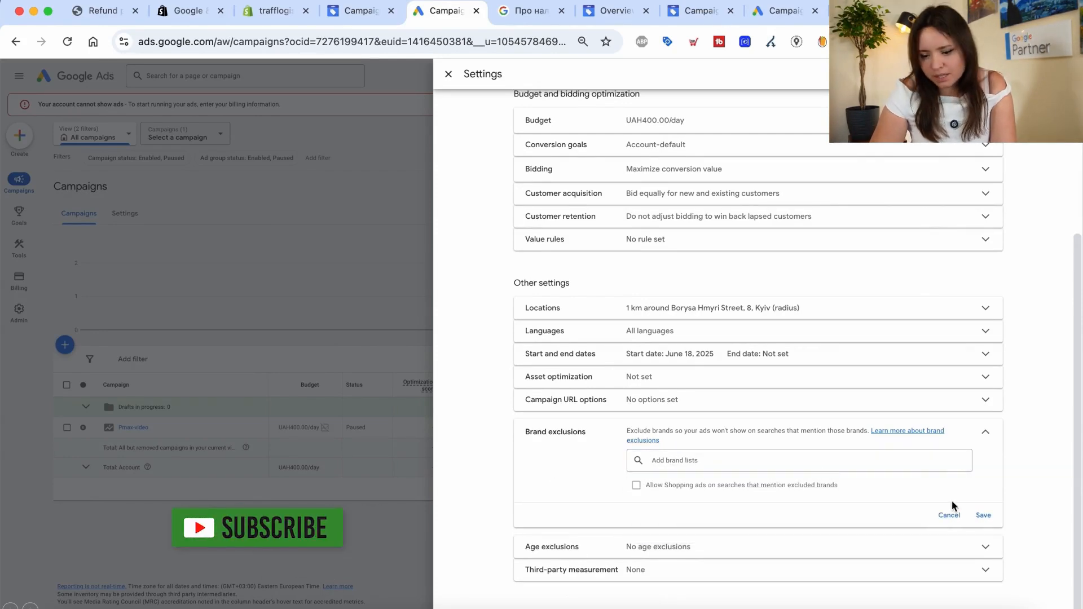
pyautogui.click(949, 515)
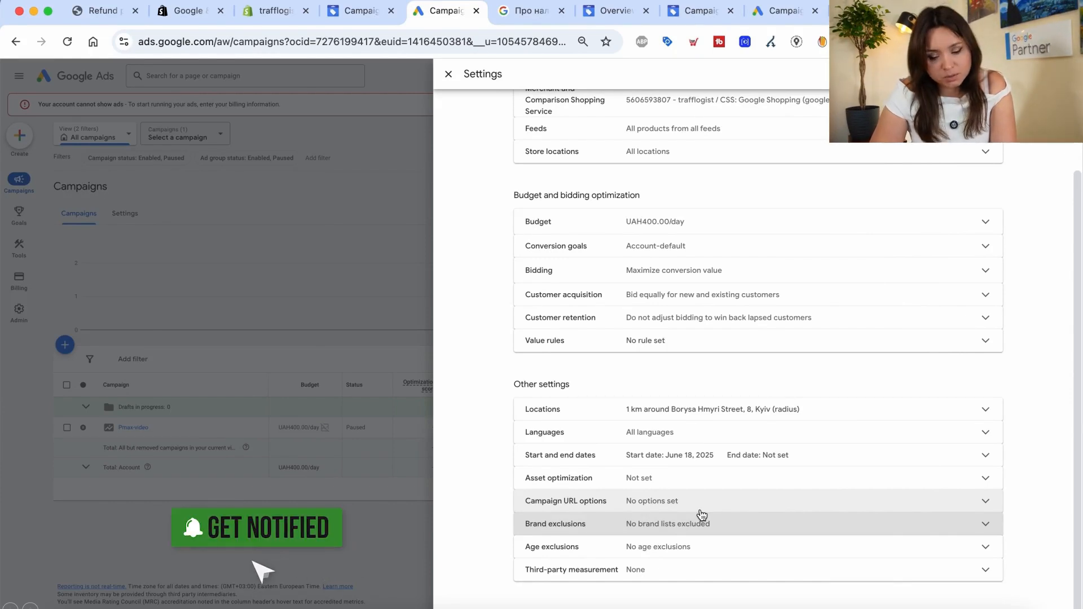
pyautogui.click(606, 525)
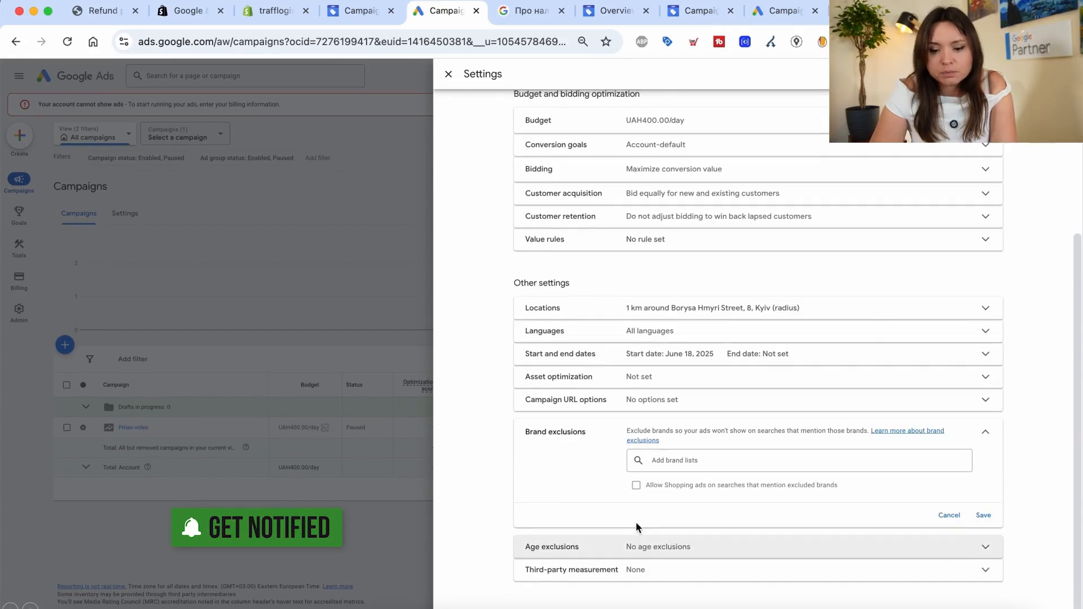
pyautogui.click(612, 547)
pyautogui.click(636, 511)
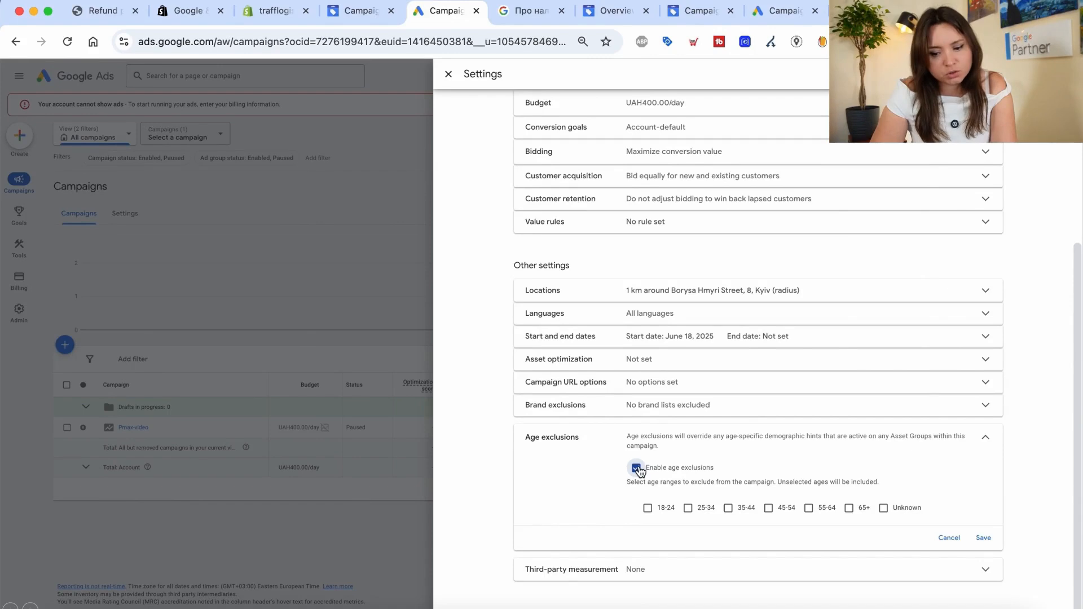
pyautogui.click(636, 468)
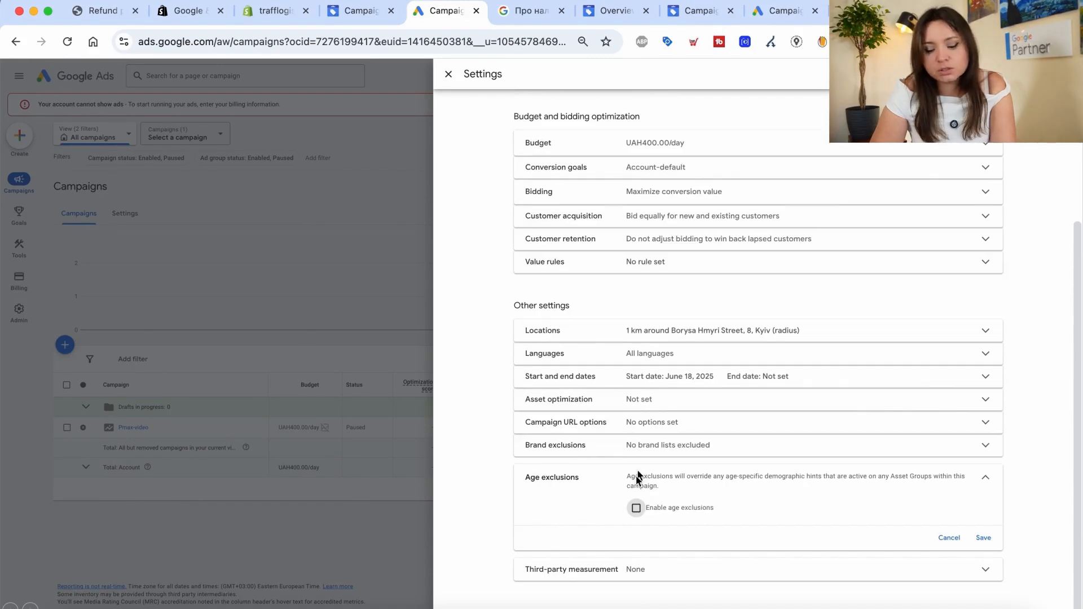
pyautogui.click(610, 570)
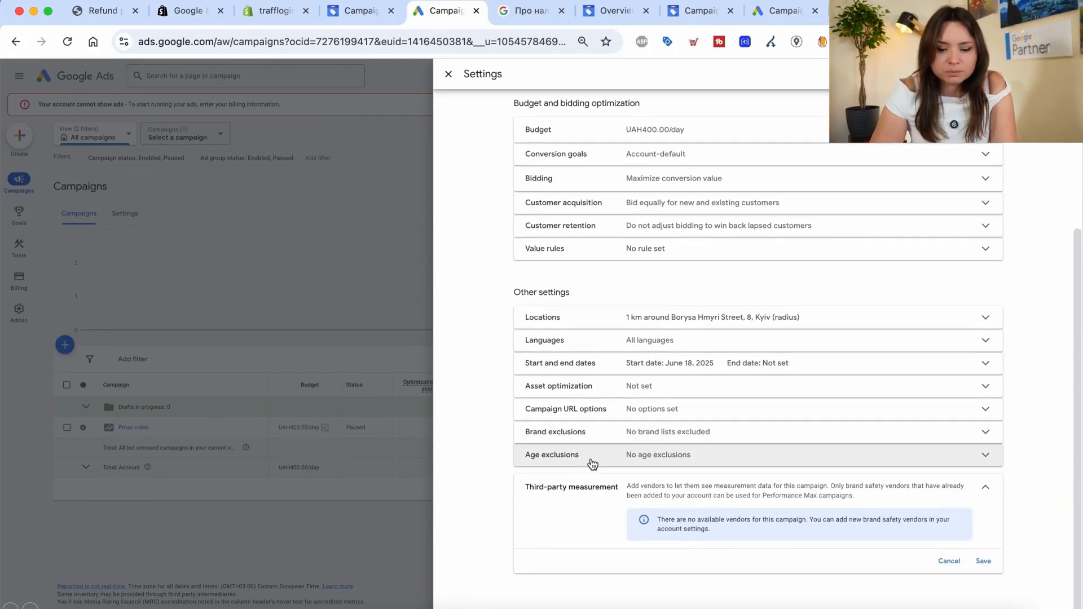
pyautogui.scroll(1, 616, 454)
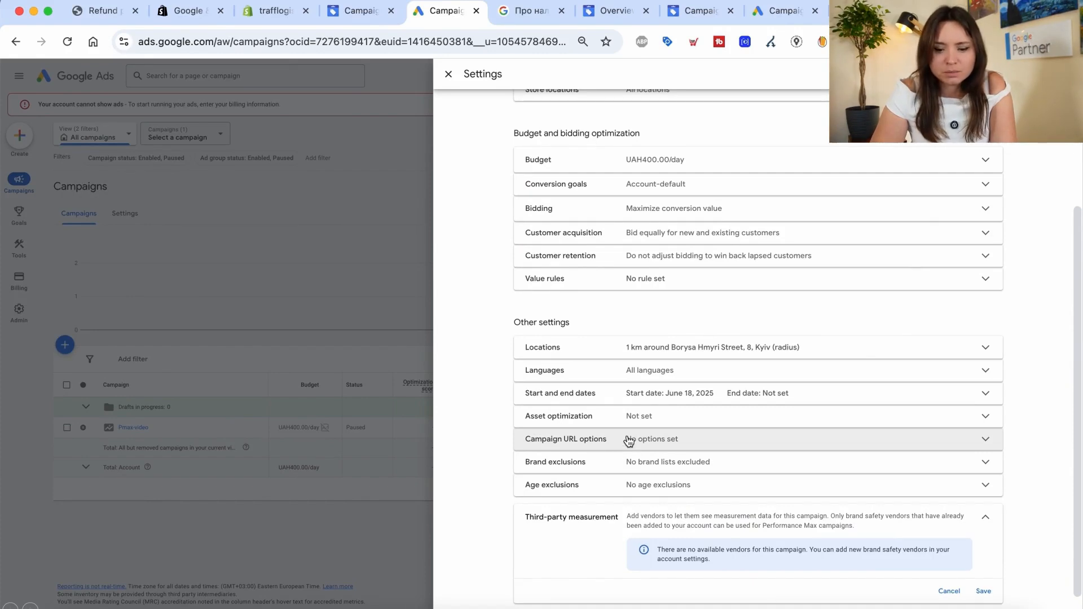
pyautogui.scroll(3, 610, 502)
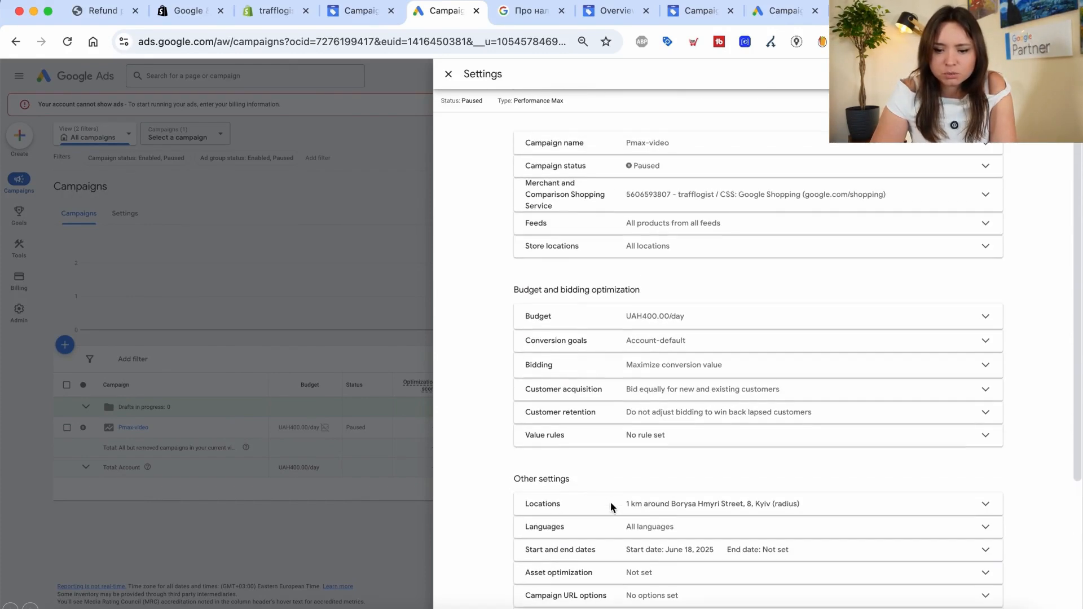
pyautogui.scroll(-4, 610, 502)
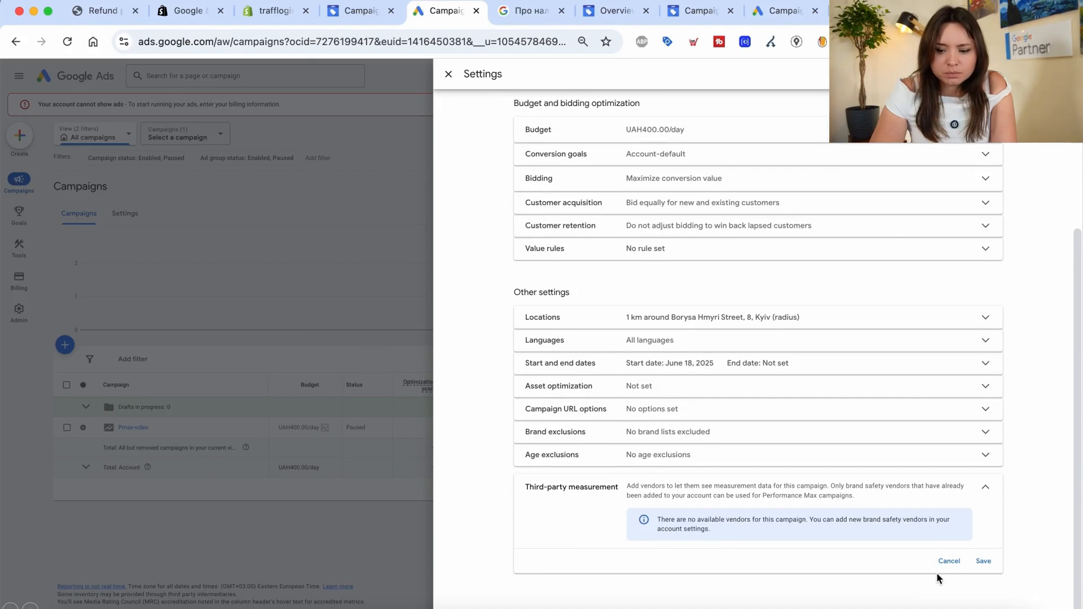
pyautogui.click(949, 562)
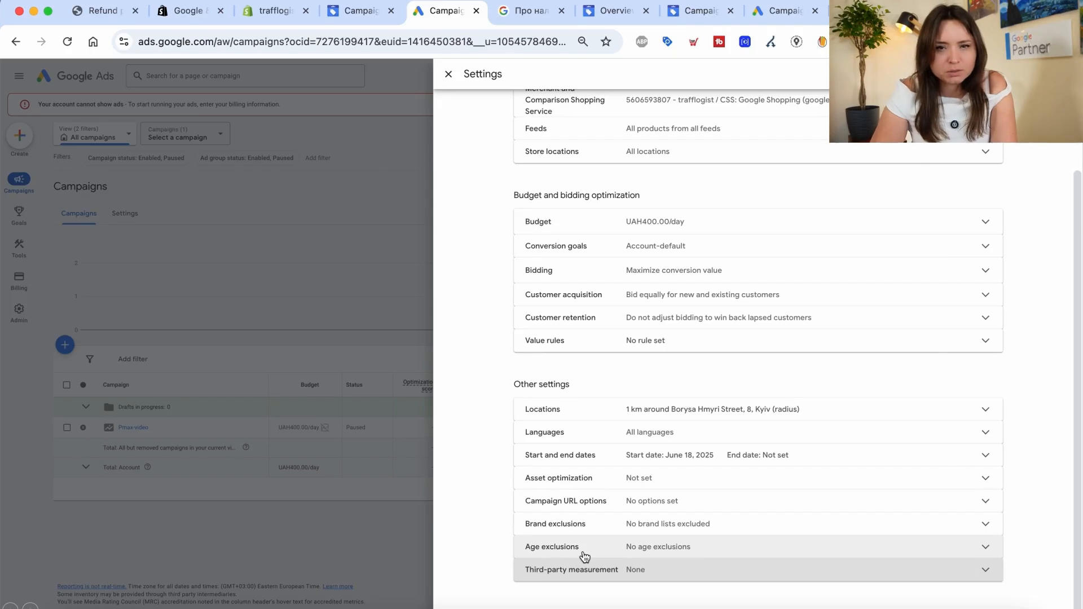
pyautogui.scroll(3, 676, 464)
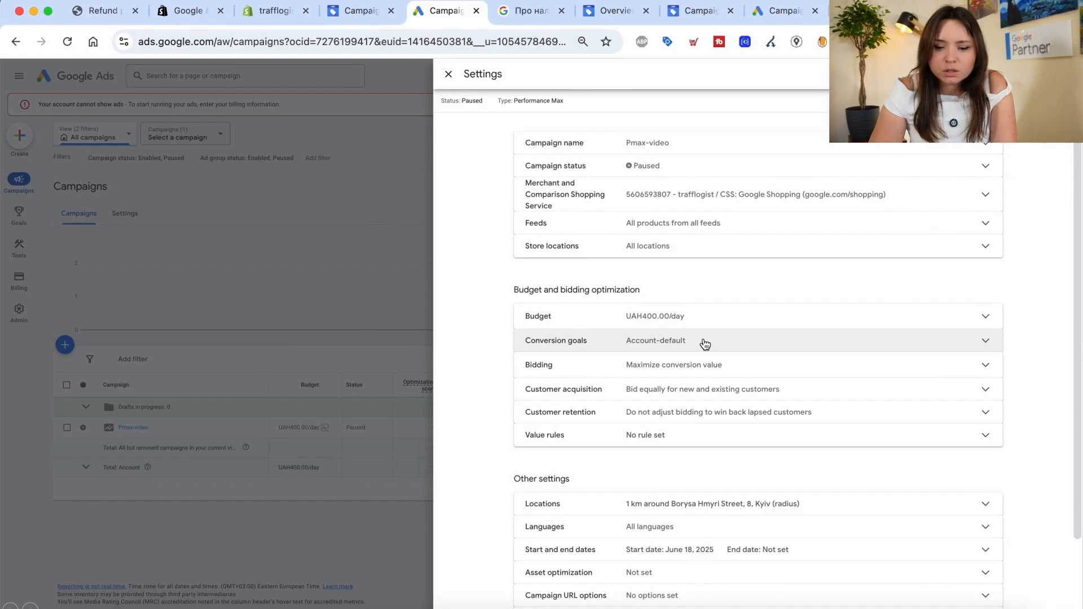
# Switch conversion goals to Campaign-specific with Purchases as the only goal, and save
pyautogui.click(661, 347)
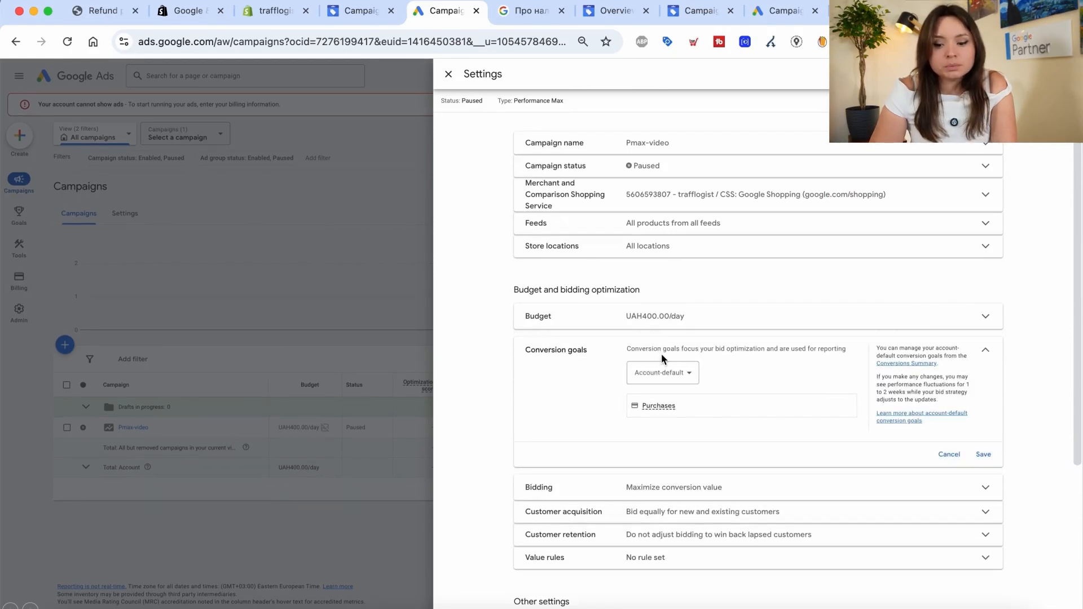
pyautogui.click(666, 374)
pyautogui.click(666, 397)
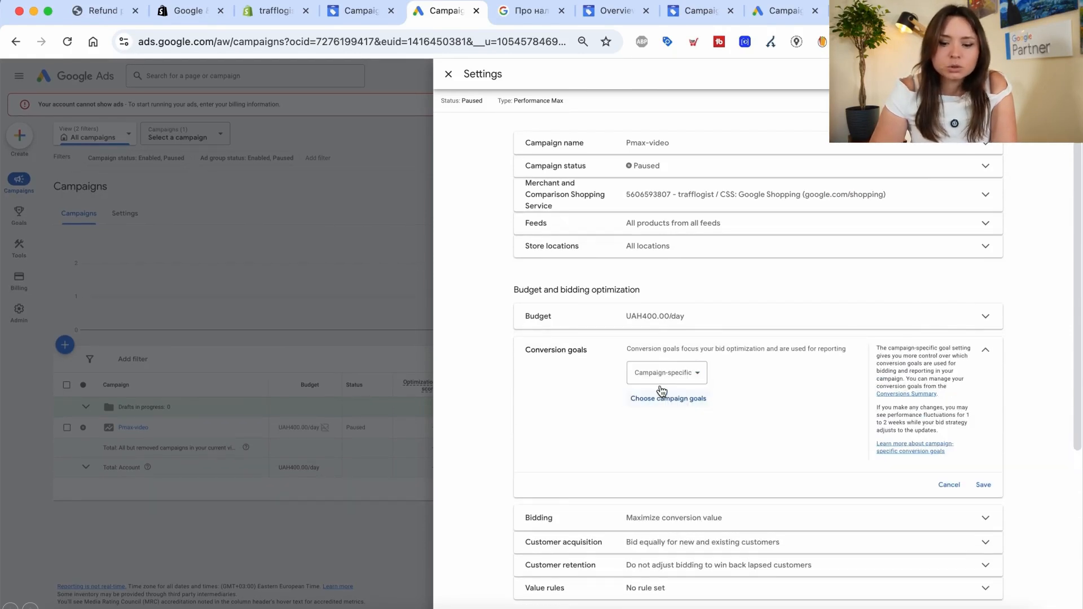
pyautogui.click(668, 400)
pyautogui.click(449, 284)
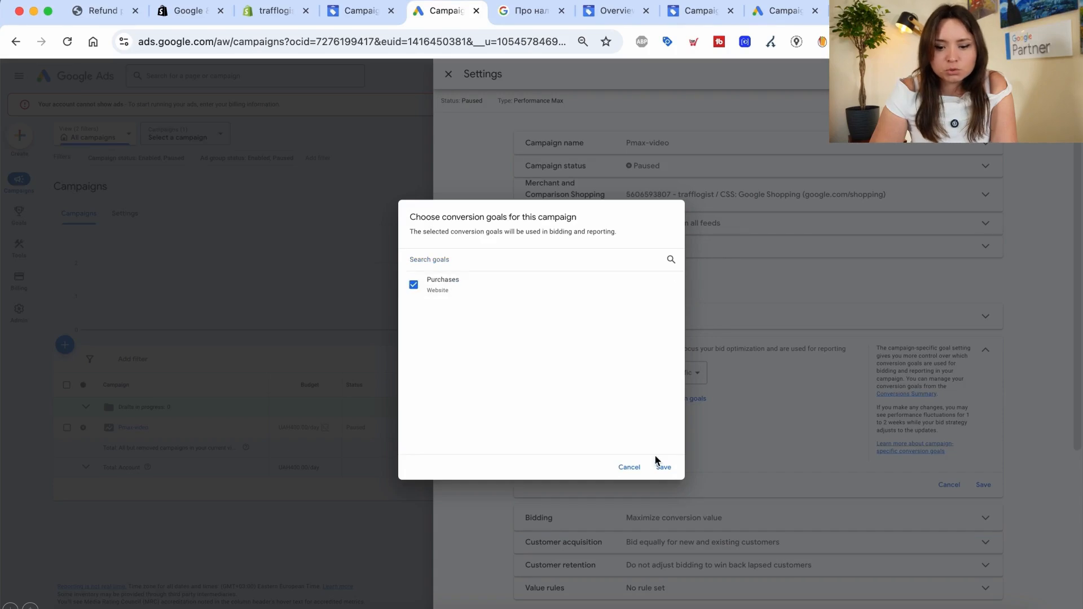
pyautogui.click(663, 477)
pyautogui.click(983, 485)
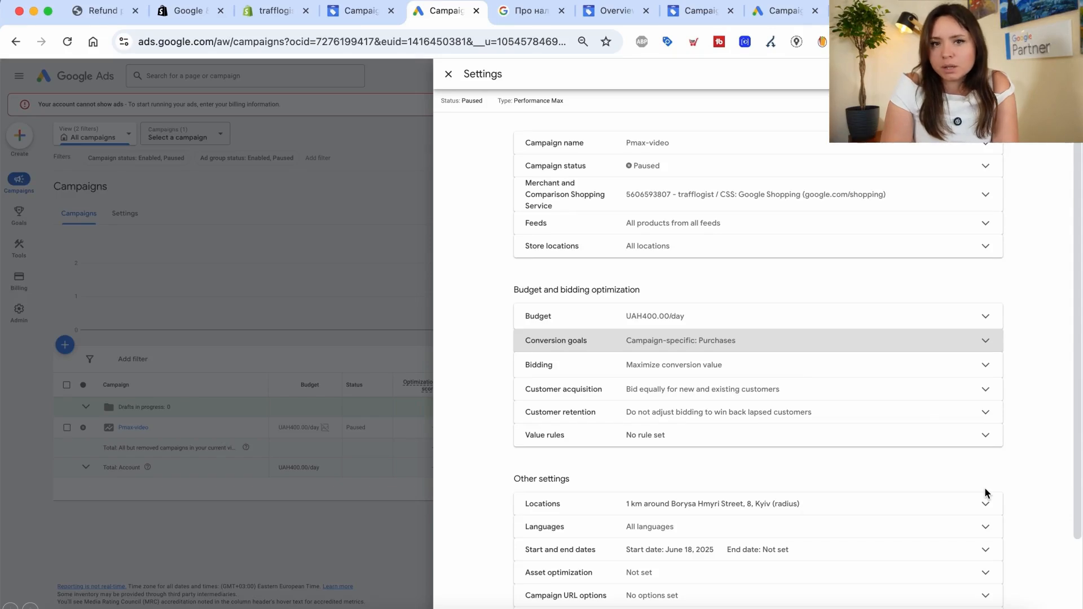
pyautogui.click(668, 364)
# In Change bid strategy, try Conversions and Conversion value focus and the target CPA option
pyautogui.scroll(-3, 634, 443)
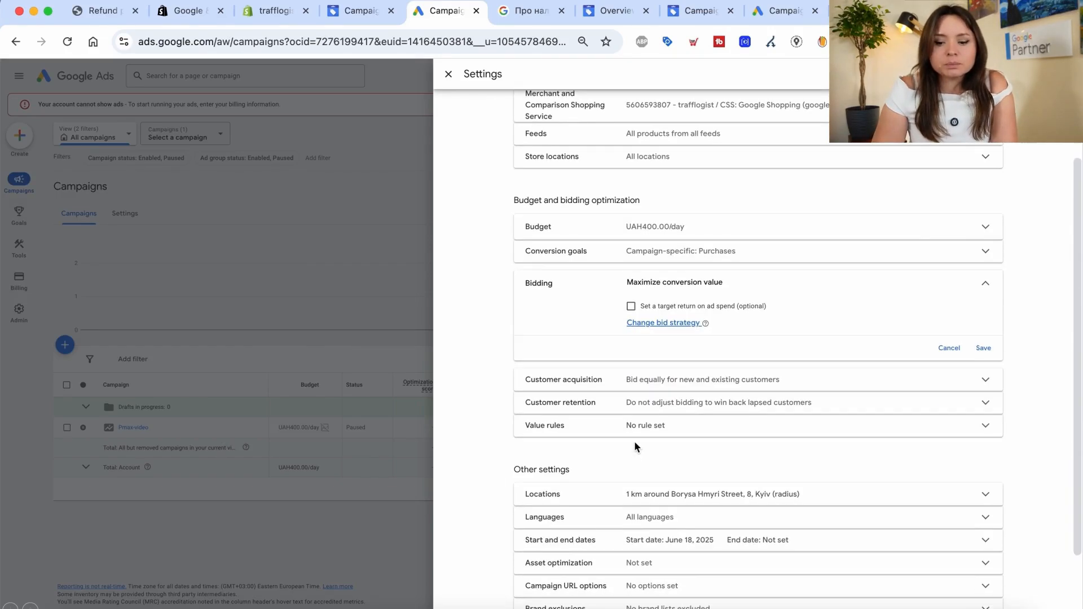
pyautogui.click(645, 324)
pyautogui.click(670, 303)
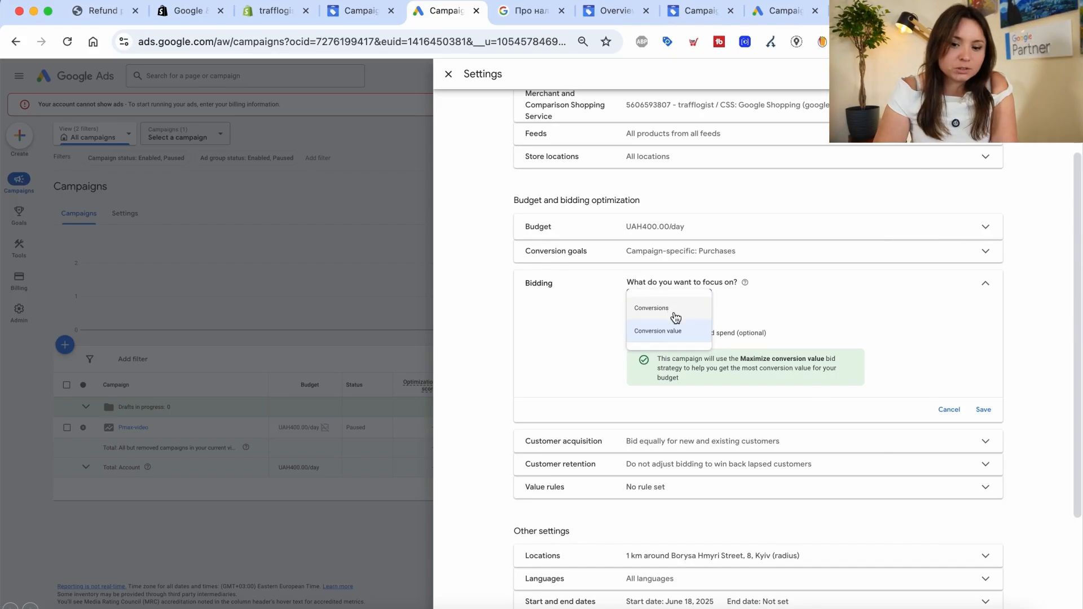
pyautogui.click(673, 308)
pyautogui.click(674, 310)
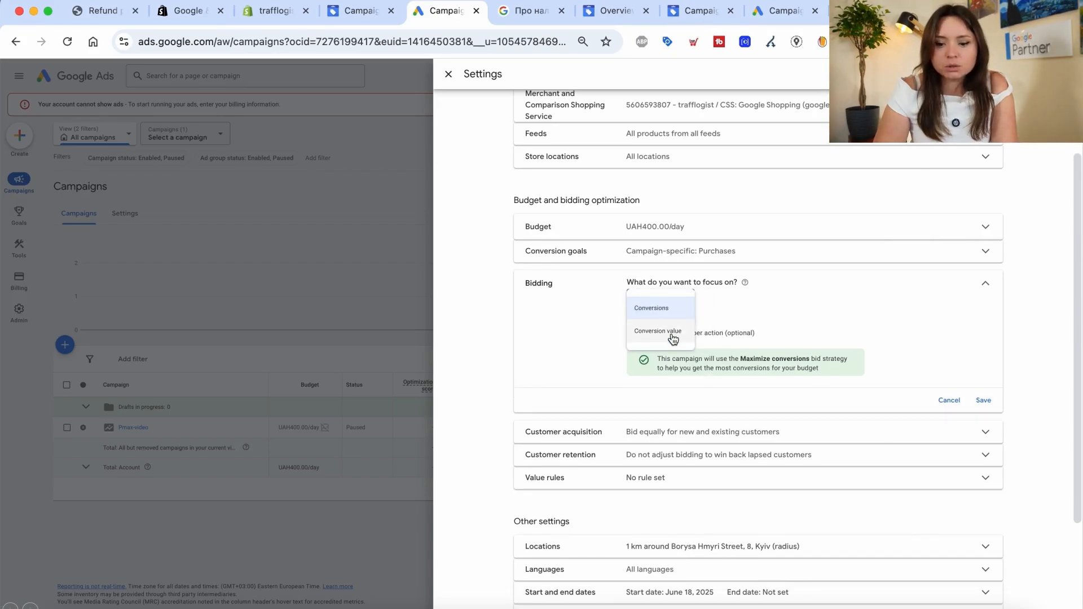
pyautogui.click(671, 332)
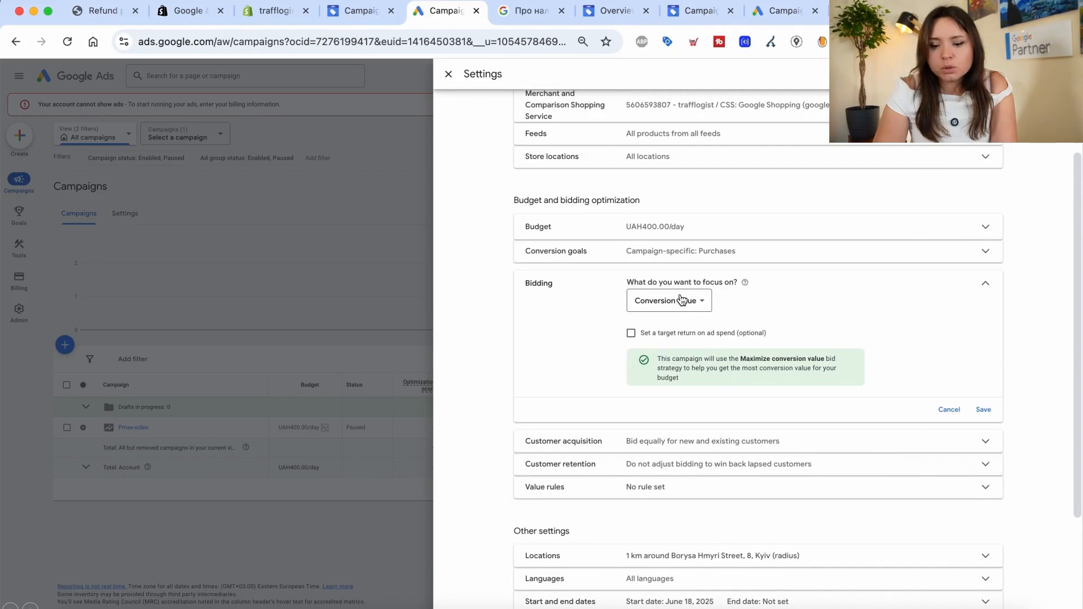
pyautogui.click(679, 307)
pyautogui.click(678, 317)
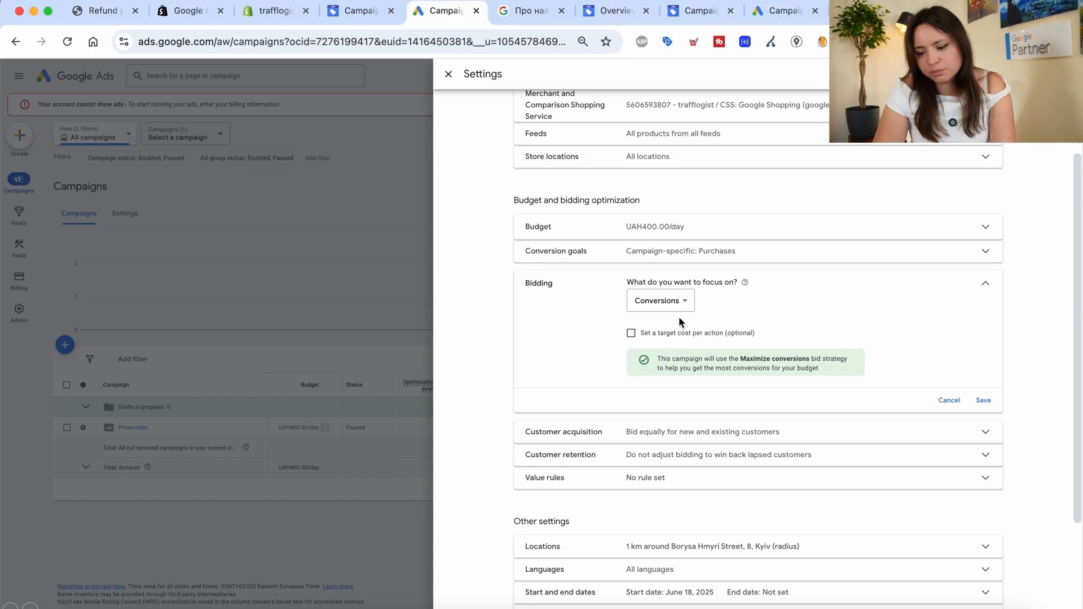
pyautogui.press('XF86AudioRaiseVolume')
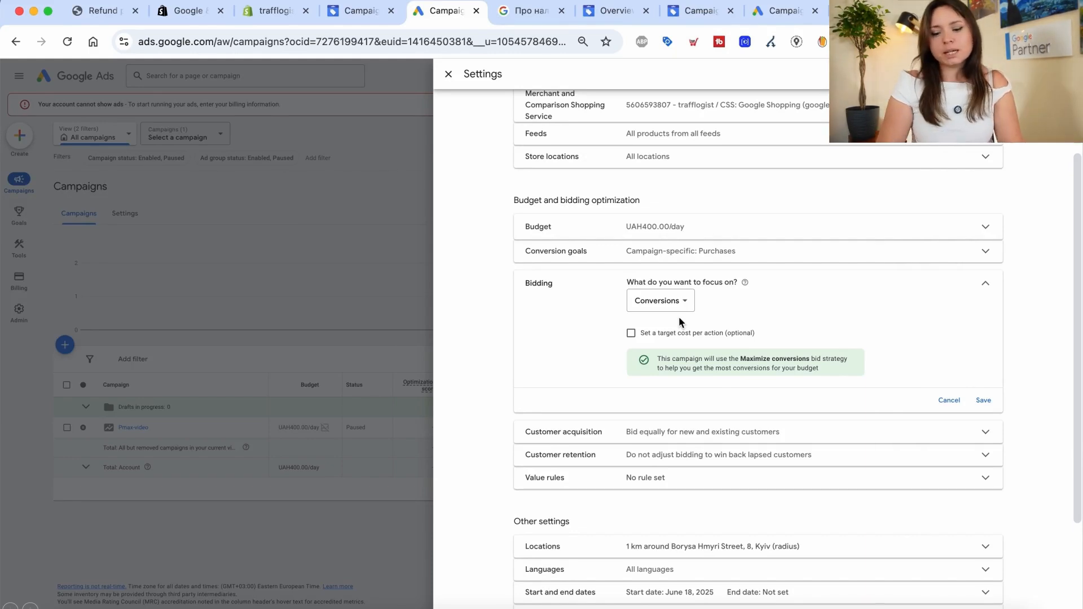
pyautogui.click(632, 333)
pyautogui.click(632, 334)
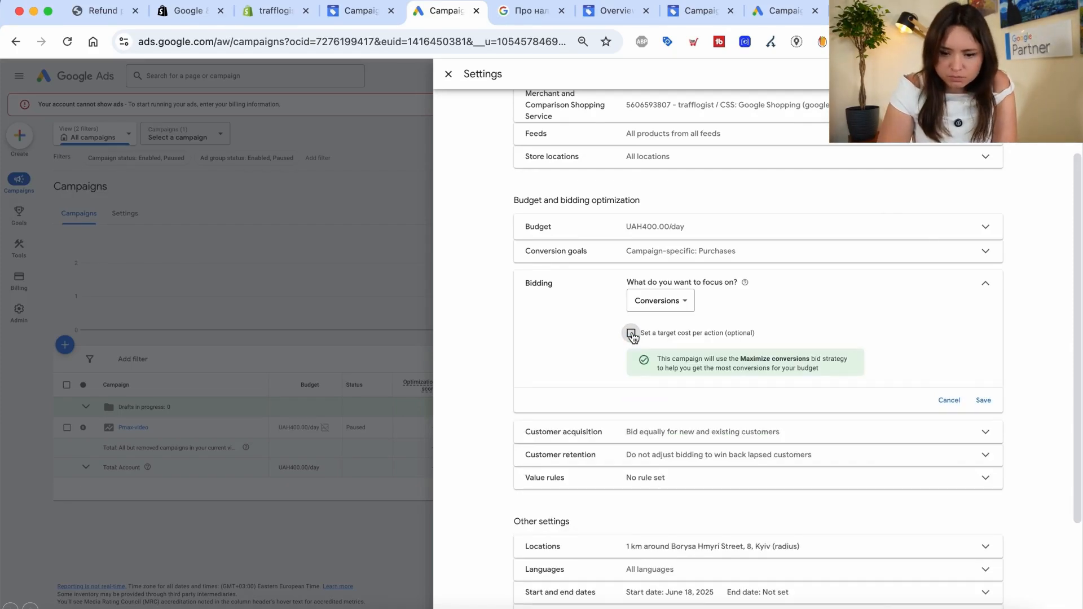
# Set the bidding focus to Conversion value and tick Set a target return on ad spend
pyautogui.click(667, 303)
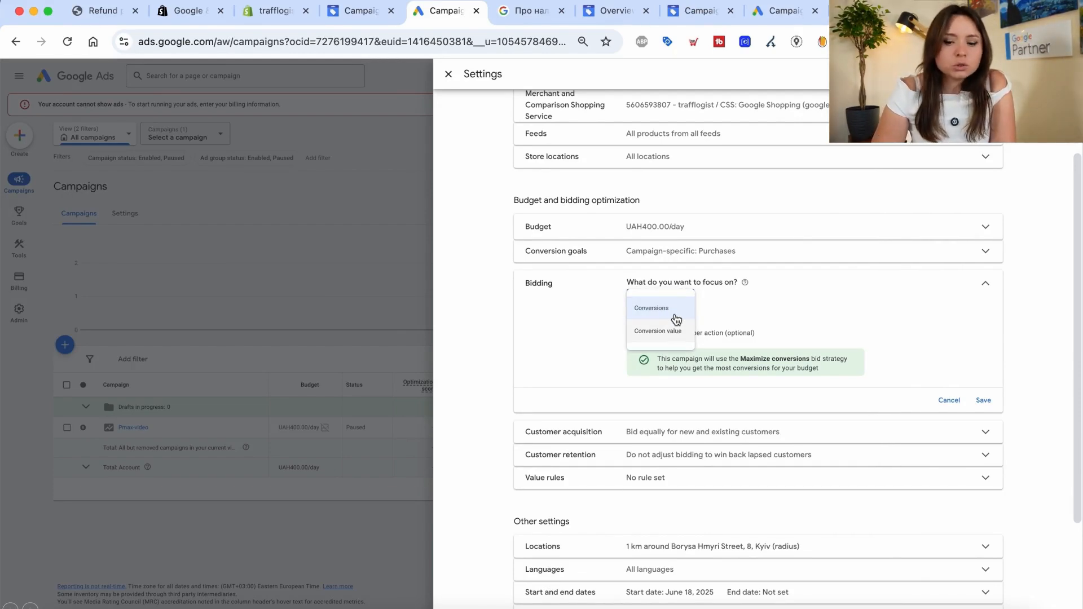
pyautogui.click(679, 309)
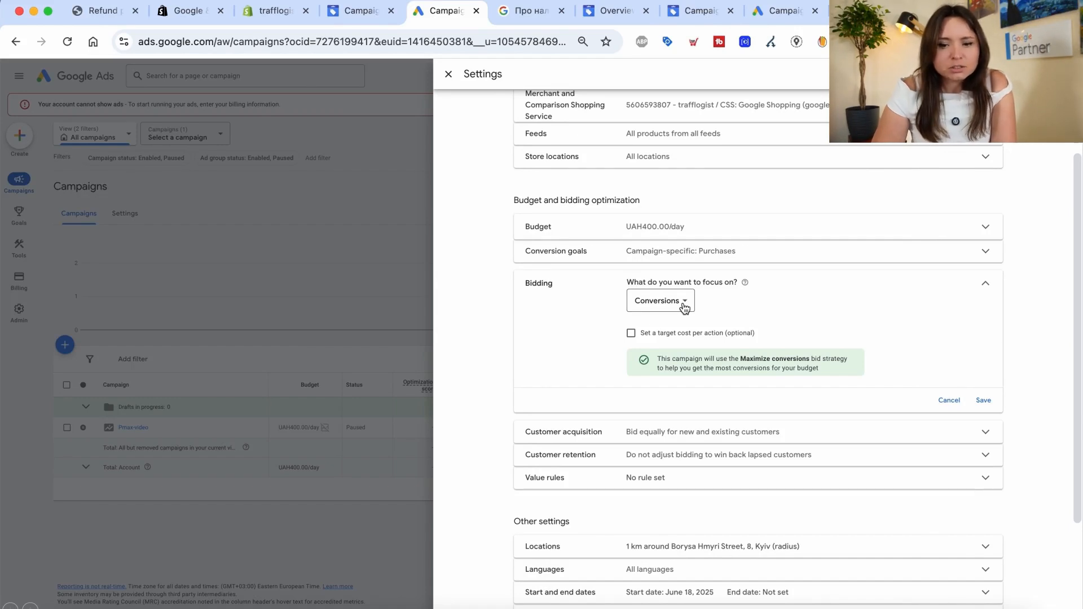
pyautogui.click(685, 307)
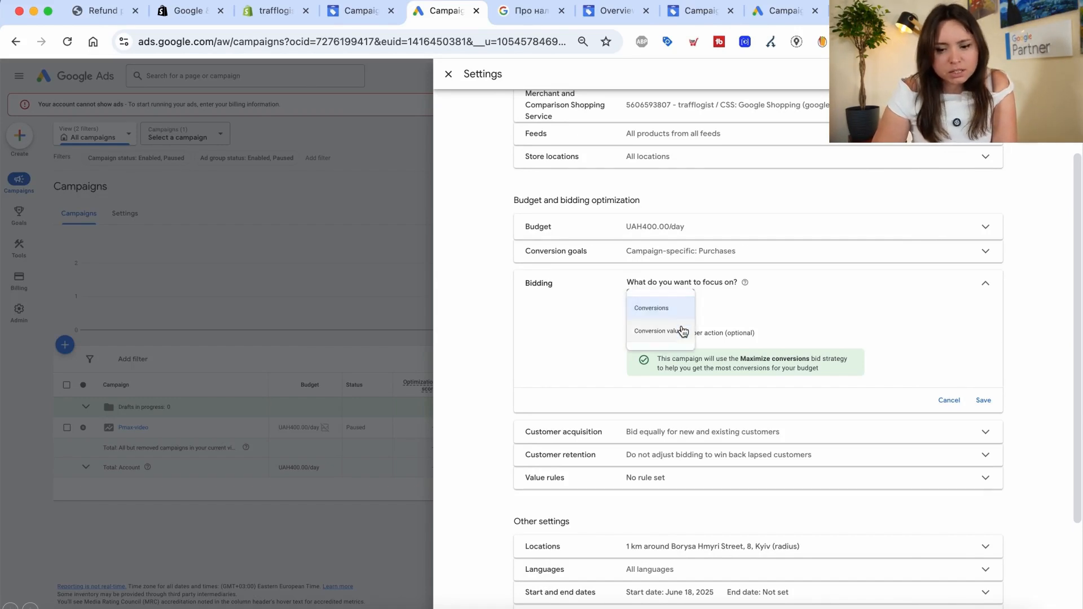
pyautogui.click(684, 332)
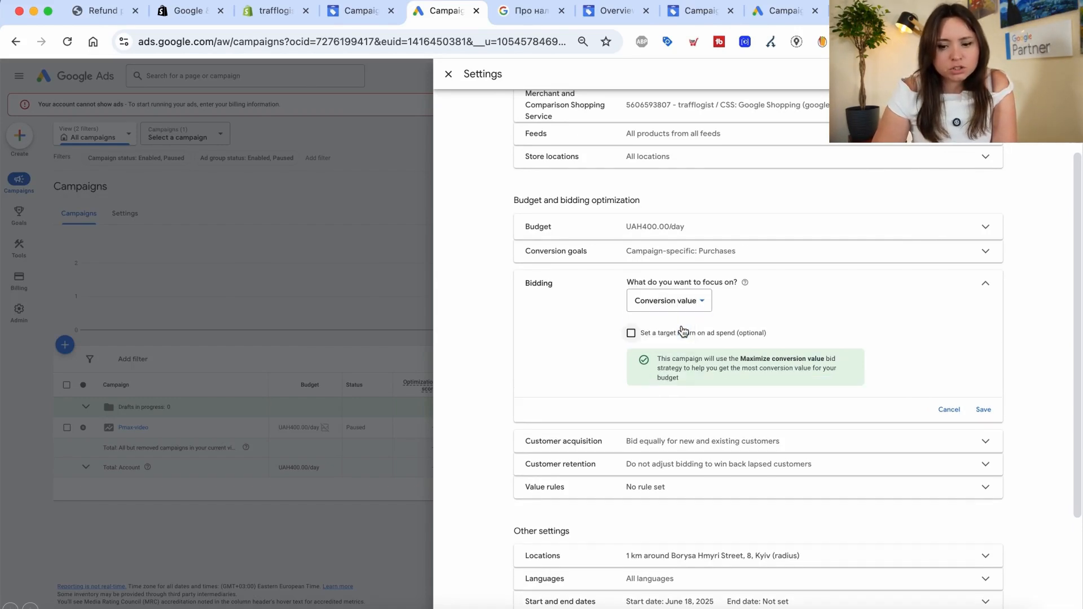
pyautogui.click(631, 332)
pyautogui.click(635, 368)
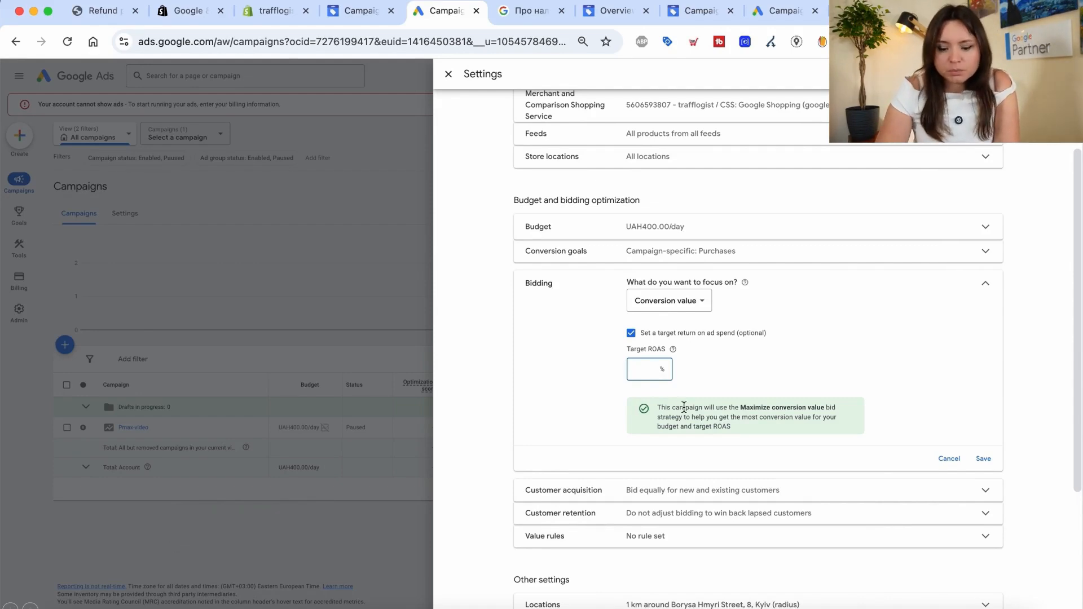
# Save a 350% target ROAS, re-save the UAH 400.00/day budget, and close Settings
pyautogui.write('350')
pyautogui.click(982, 459)
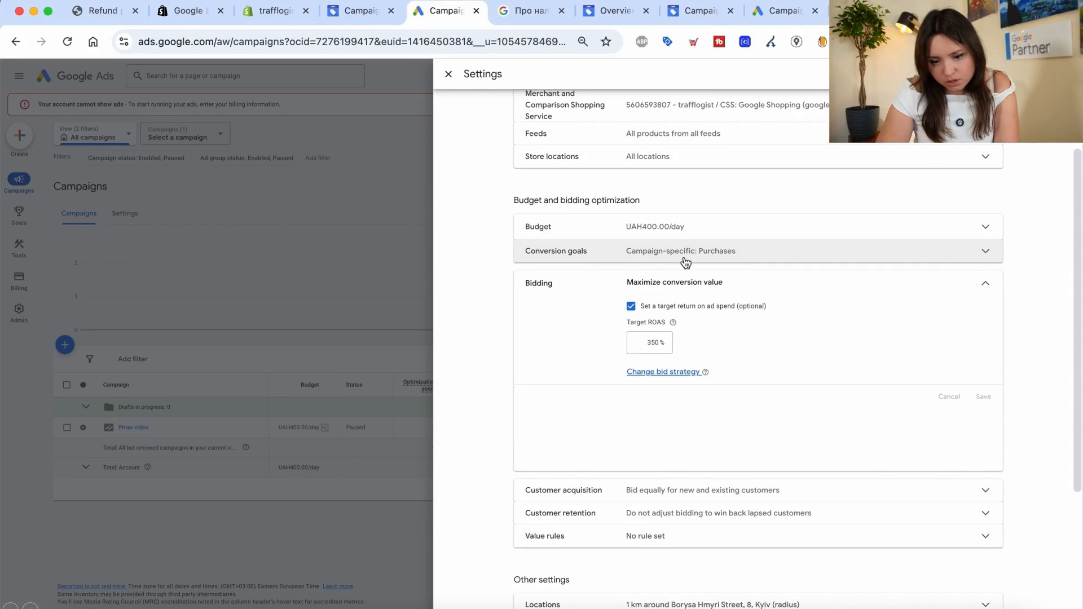
pyautogui.click(671, 238)
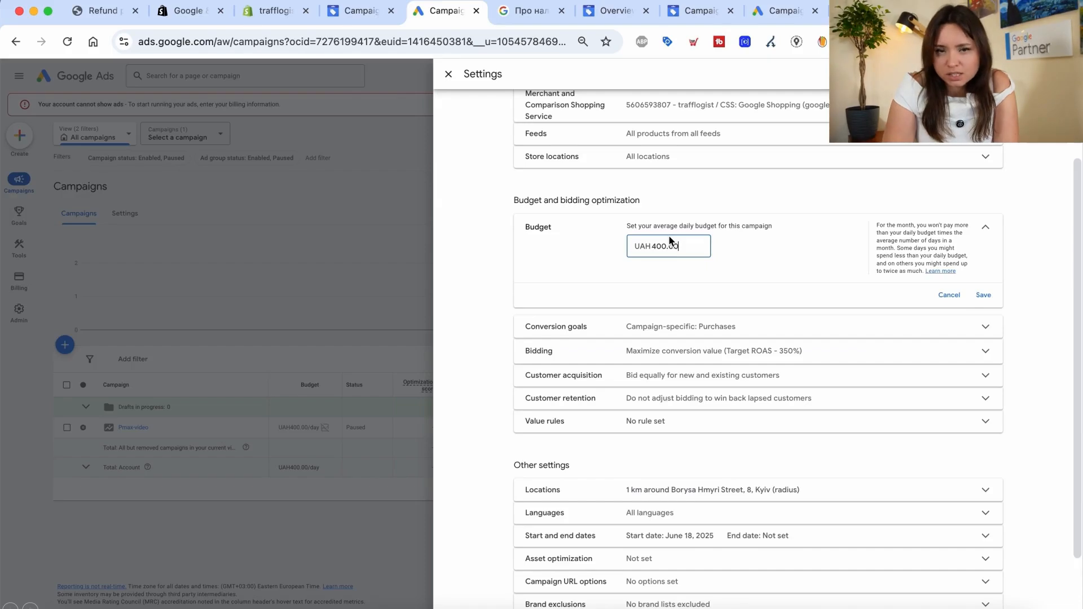
pyautogui.click(982, 295)
pyautogui.click(450, 74)
# Open Keyword Planner's Discover new keywords dialog on Start with a website, with the URL empty
pyautogui.moveTo(19, 256)
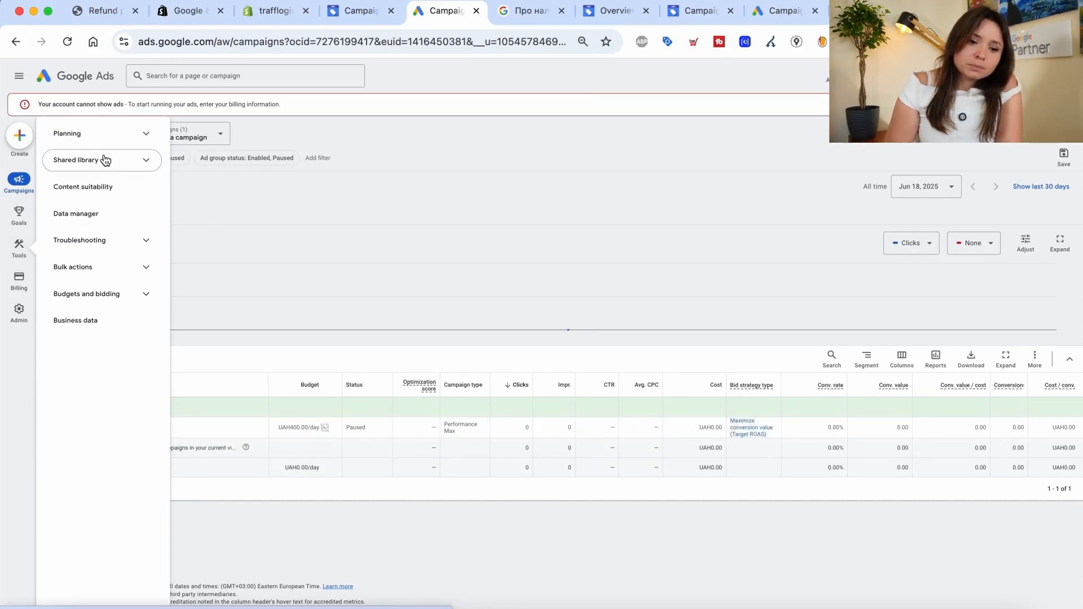
pyautogui.click(104, 135)
pyautogui.click(78, 172)
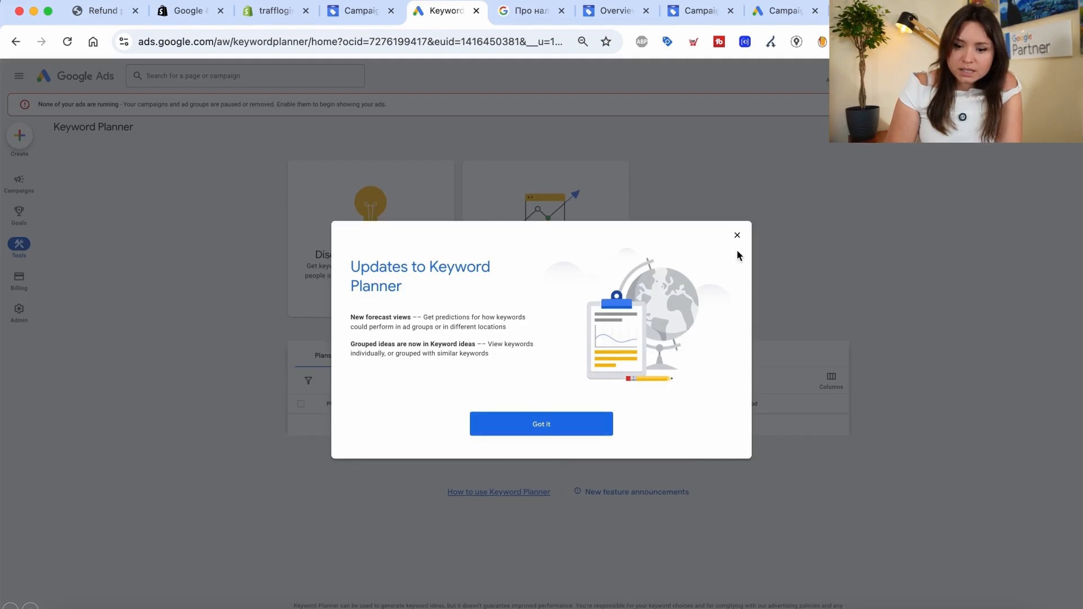
pyautogui.click(736, 233)
pyautogui.click(400, 252)
pyautogui.click(518, 197)
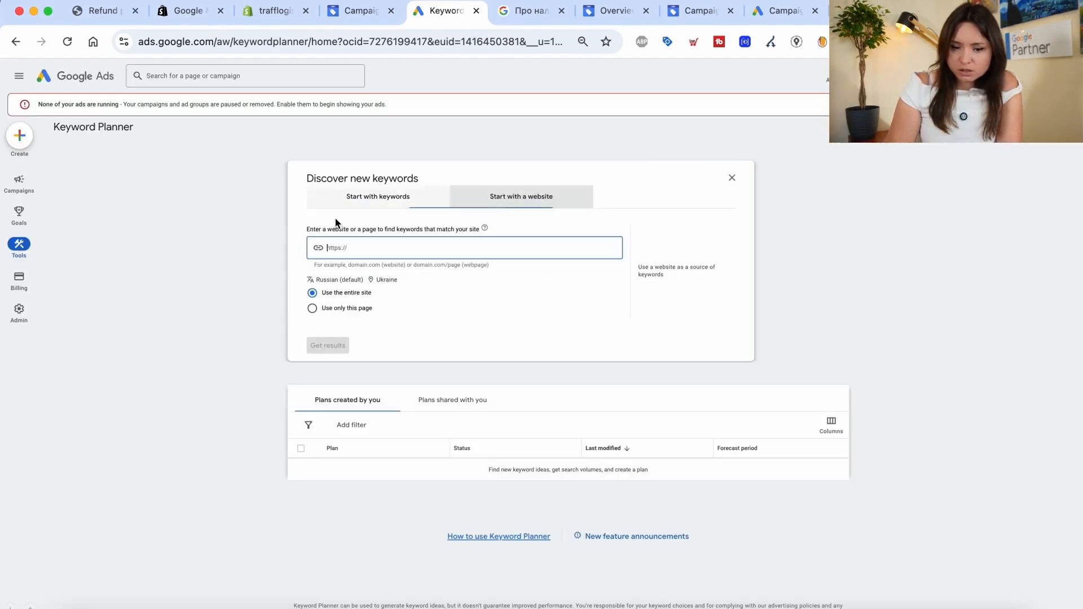
pyautogui.click(359, 251)
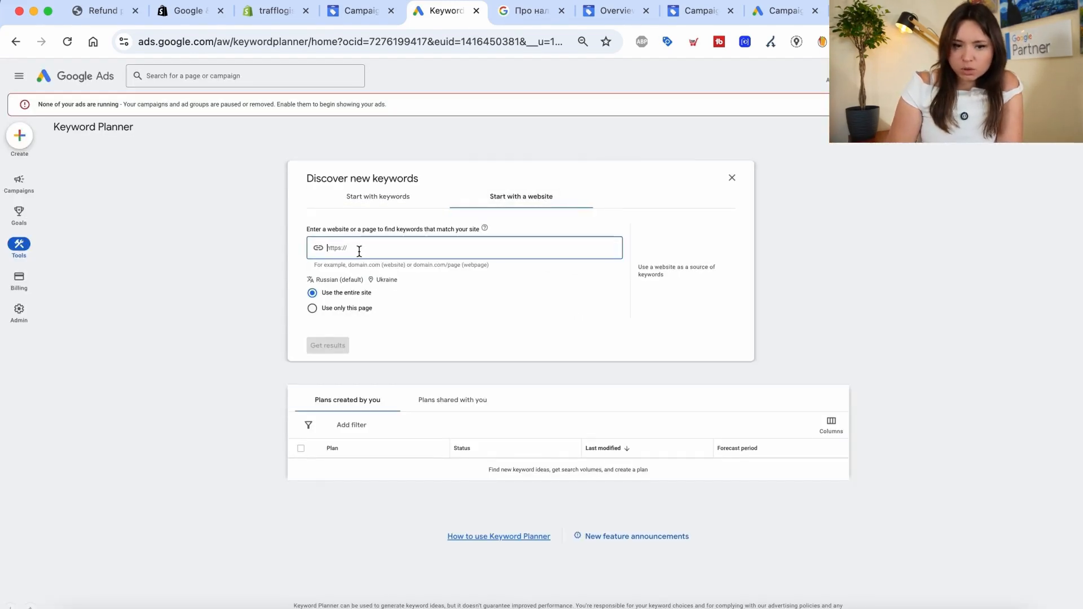
pyautogui.click(271, 14)
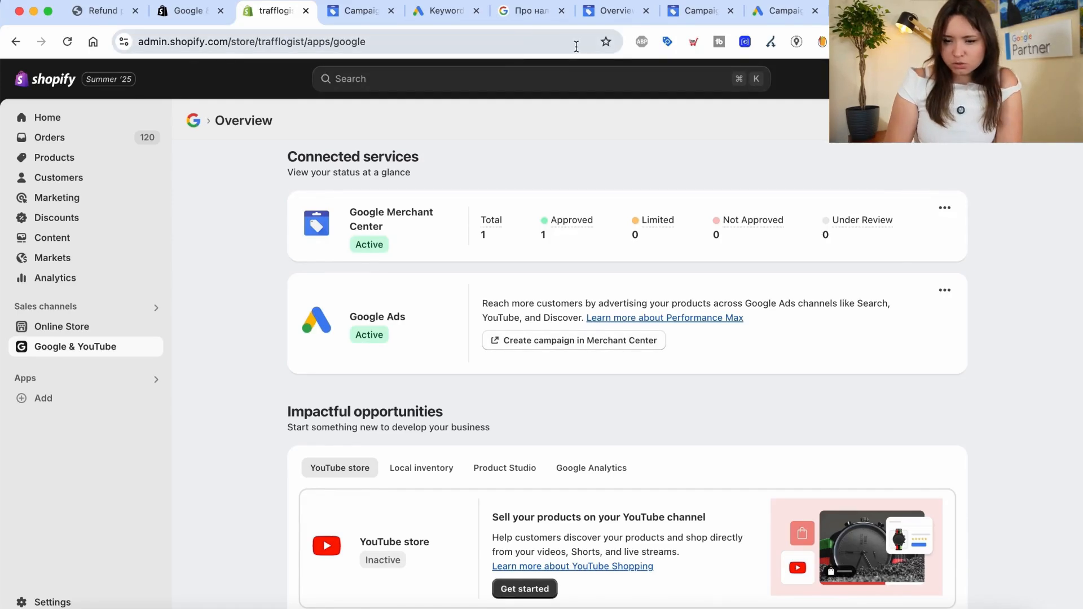
# Put the trafflogist.myshopify.com domain from Shopify into the website field and request keyword ideas
pyautogui.click(870, 12)
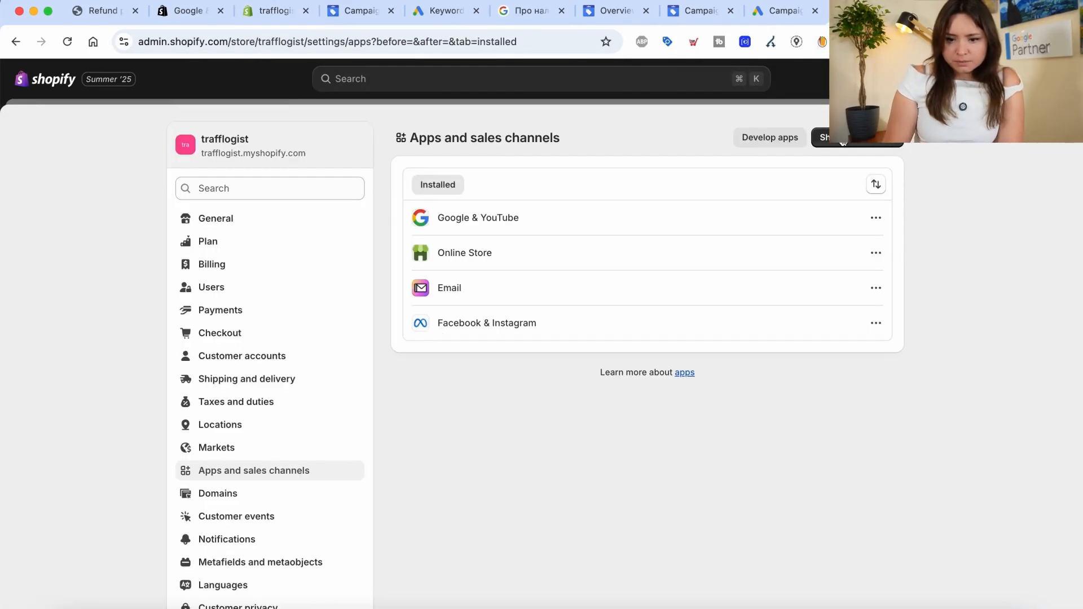
pyautogui.moveTo(312, 151); pyautogui.dragTo(199, 157)
pyautogui.press('super+c')
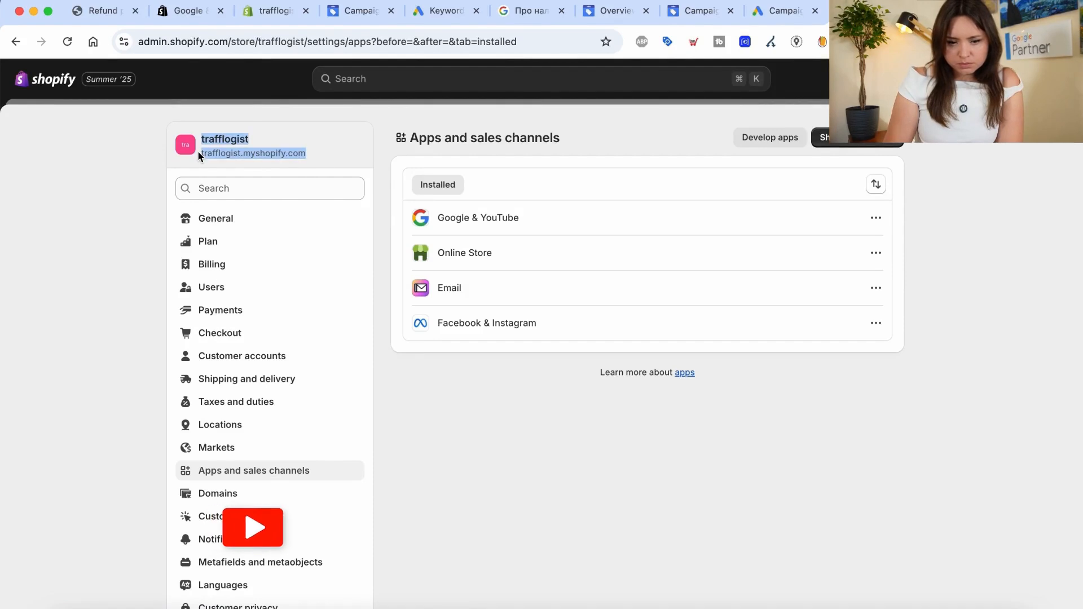
pyautogui.click(442, 11)
pyautogui.press('super+v')
pyautogui.doubleClick(355, 251)
pyautogui.press('BackSpace')
pyautogui.click(320, 351)
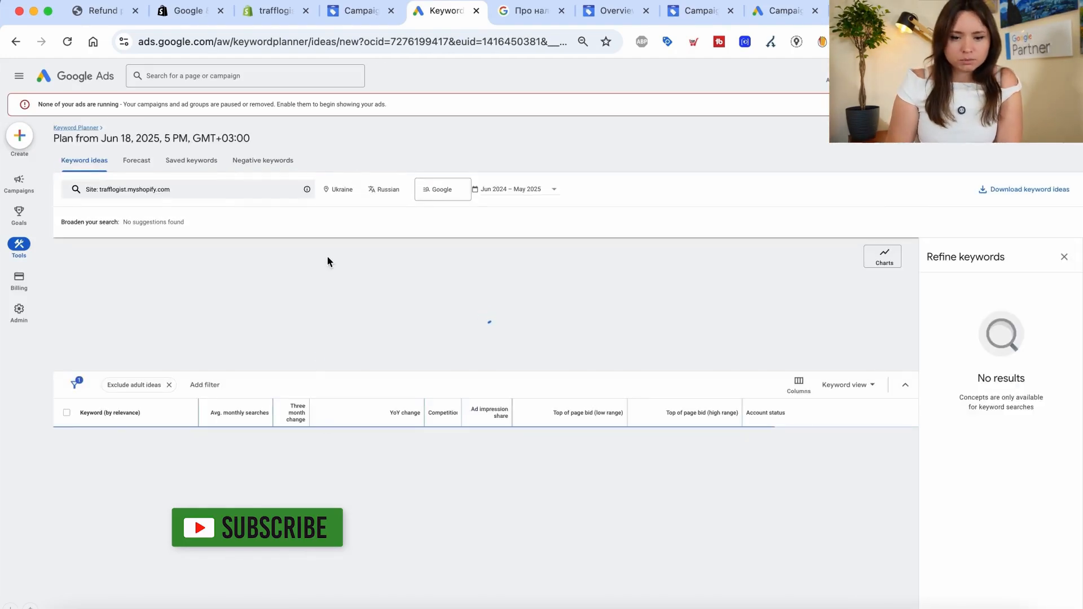
# Change the keyword ideas location from Ukraine to Netherlands
pyautogui.click(353, 191)
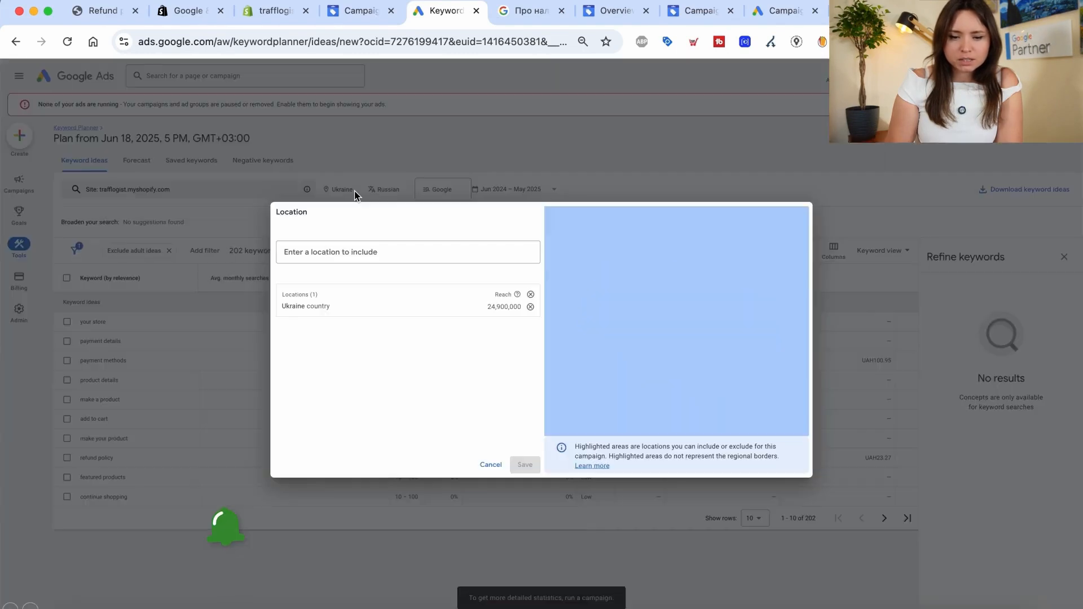
pyautogui.click(354, 254)
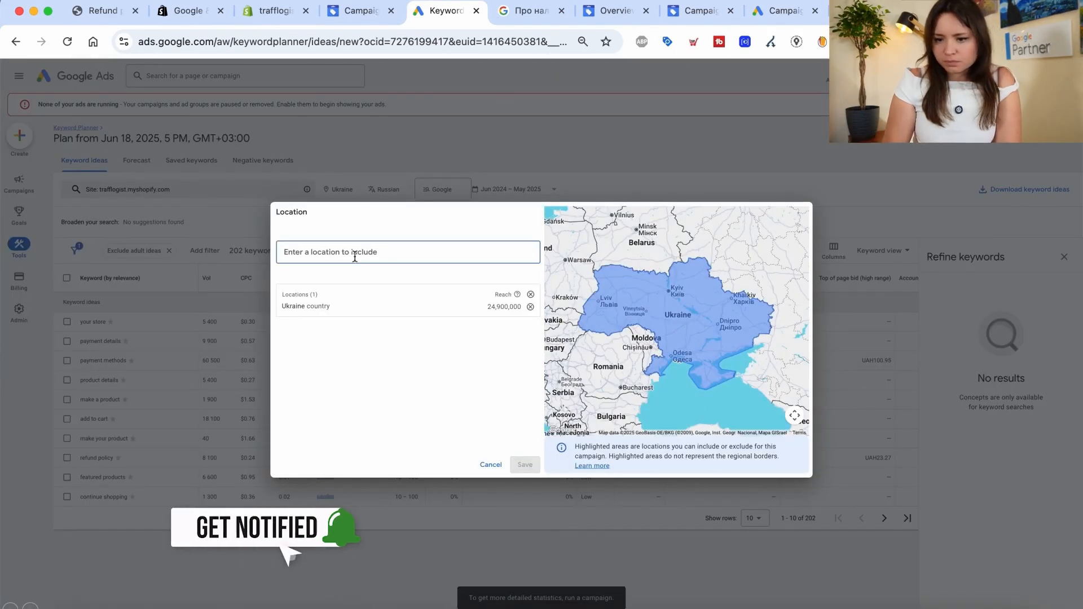
pyautogui.hotkey('ctrl', 'space')
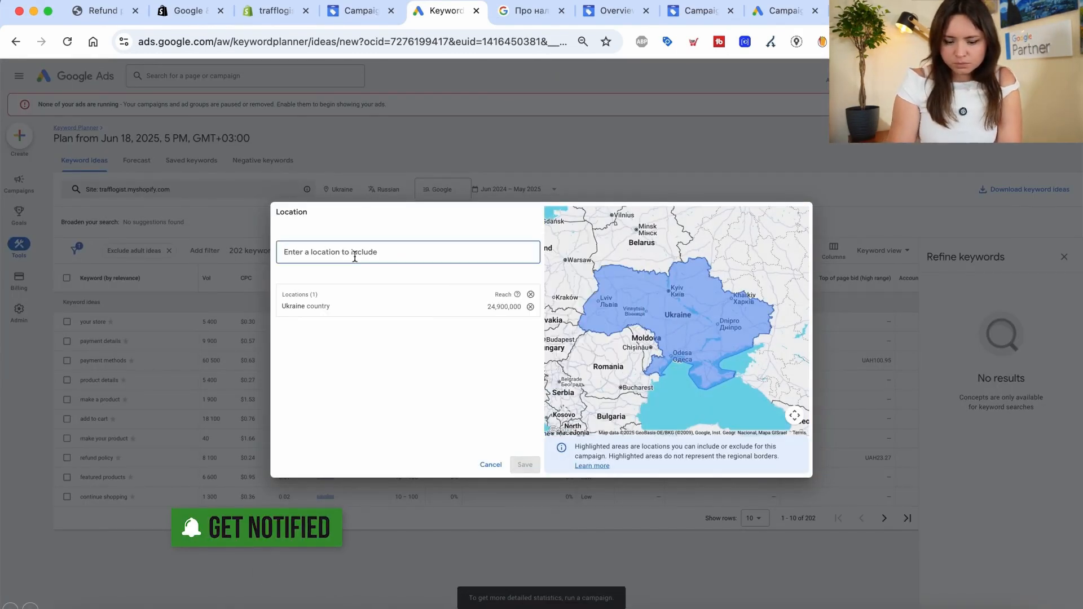
pyautogui.write('yb')
pyautogui.press('BackSpace')
pyautogui.press('BackSpace')
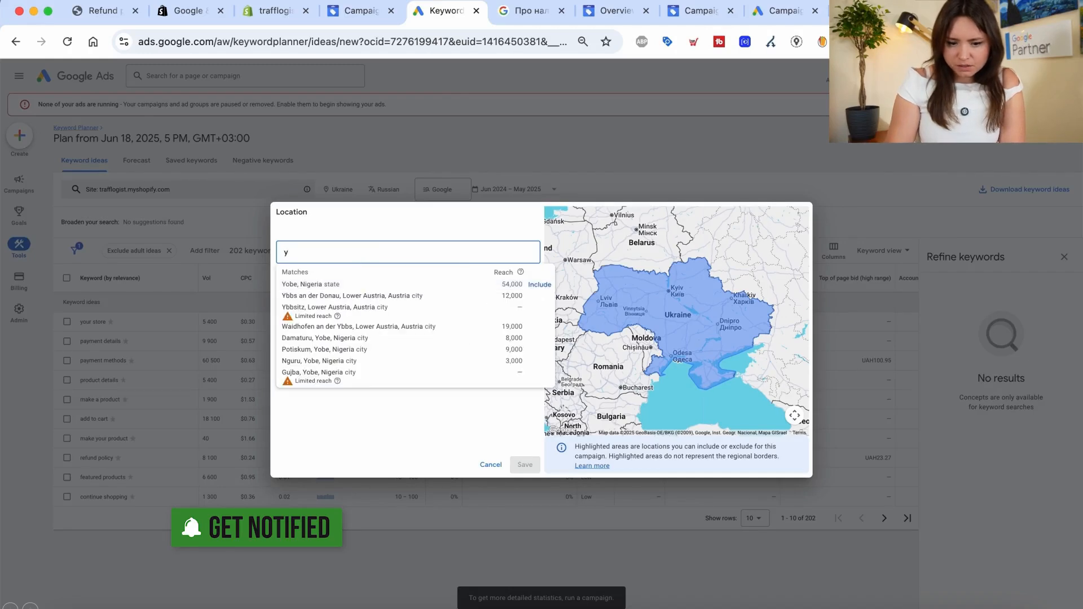
pyautogui.write('ned')
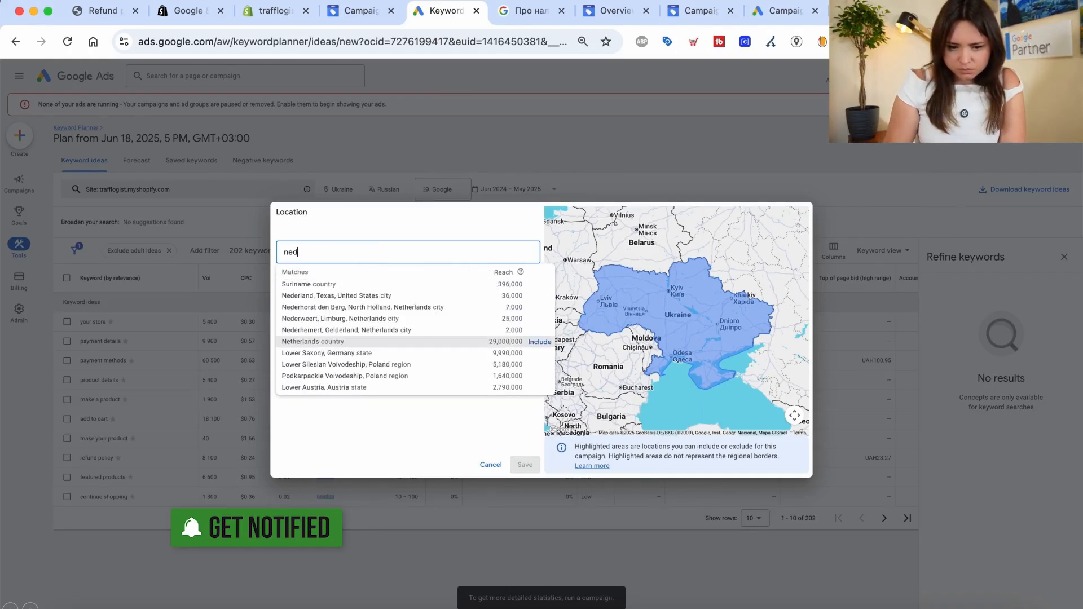
pyautogui.write('e')
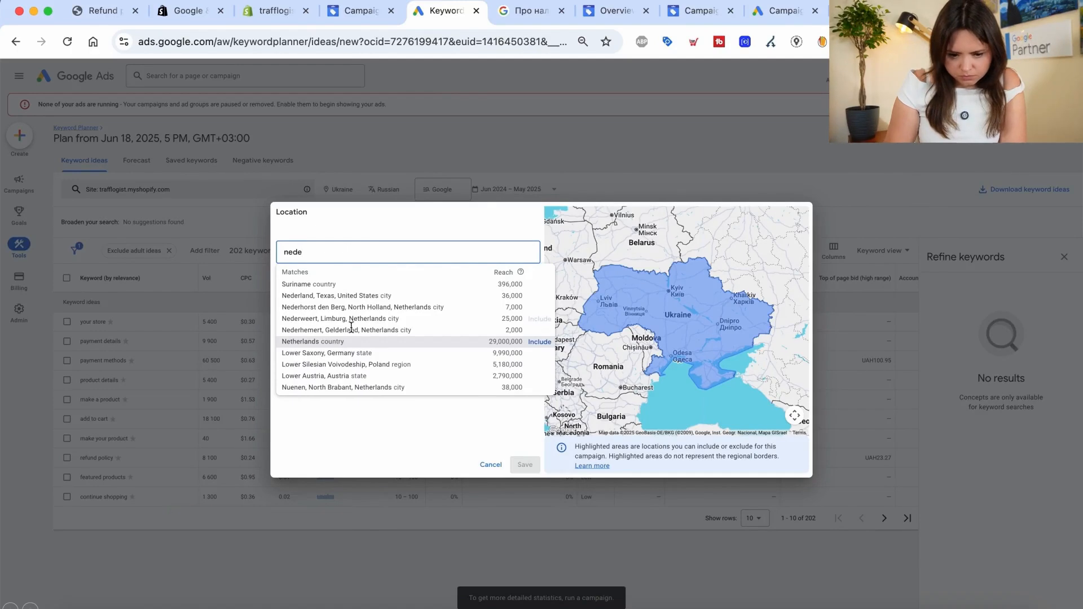
pyautogui.click(538, 342)
pyautogui.click(530, 318)
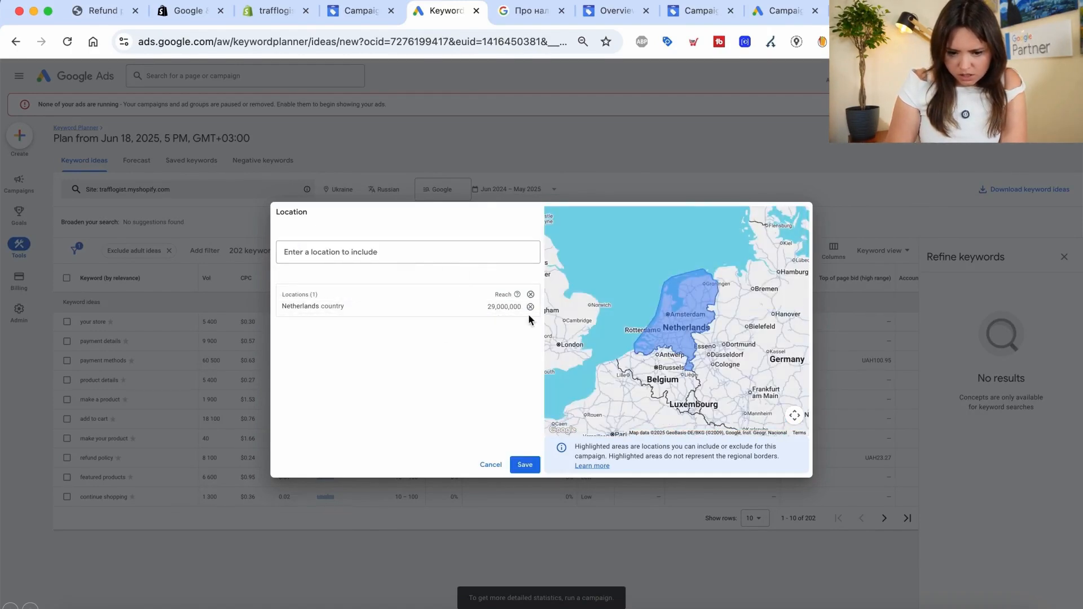
pyautogui.click(525, 464)
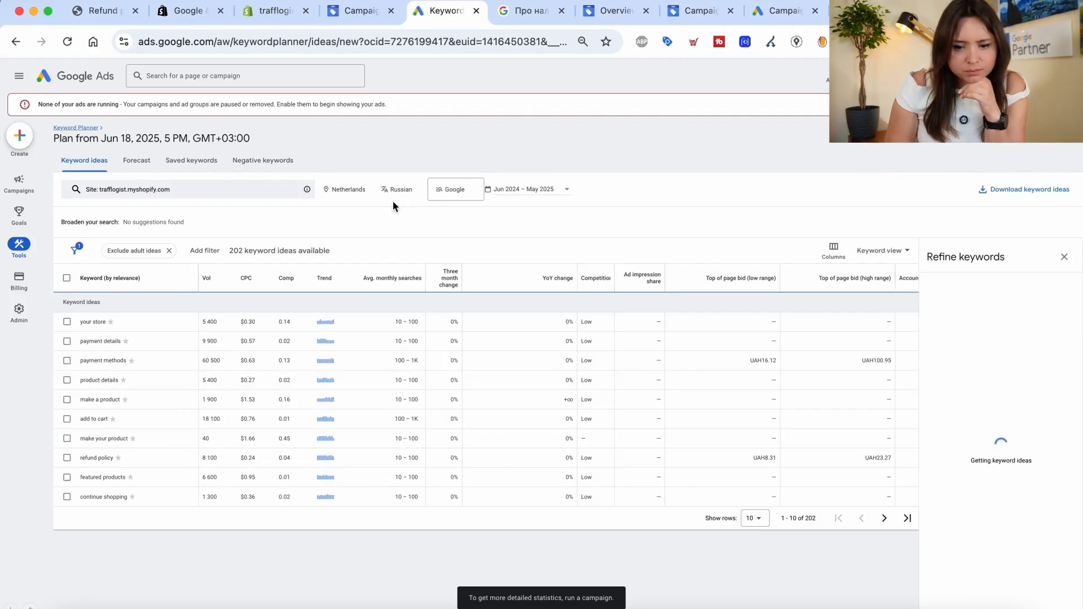
# Set the keyword ideas language to English
pyautogui.click(412, 193)
pyautogui.scroll(10, 430, 273)
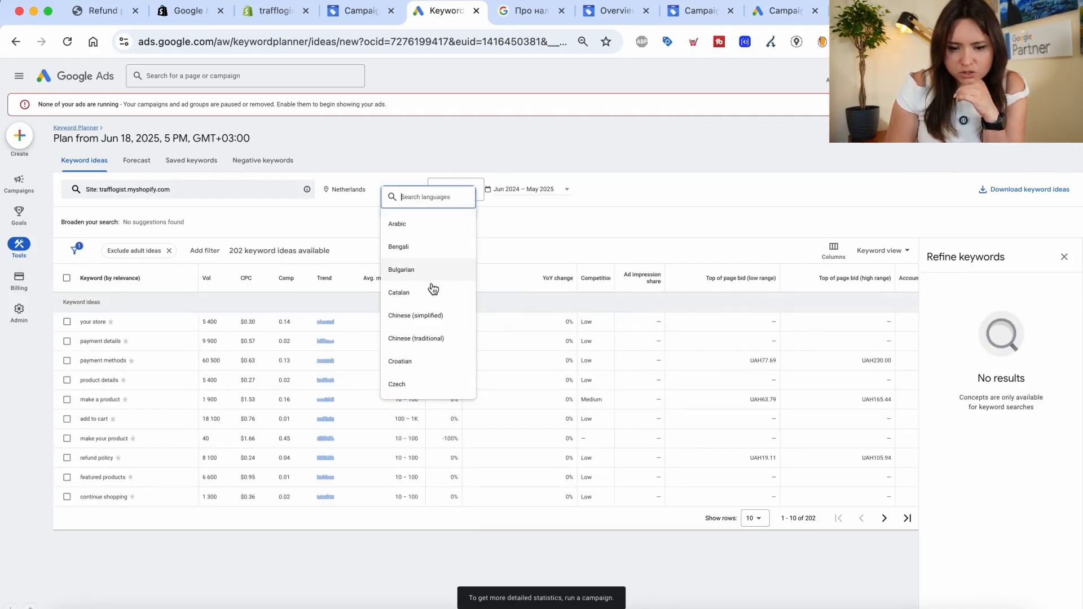
pyautogui.scroll(-2, 434, 317)
pyautogui.scroll(-2, 430, 265)
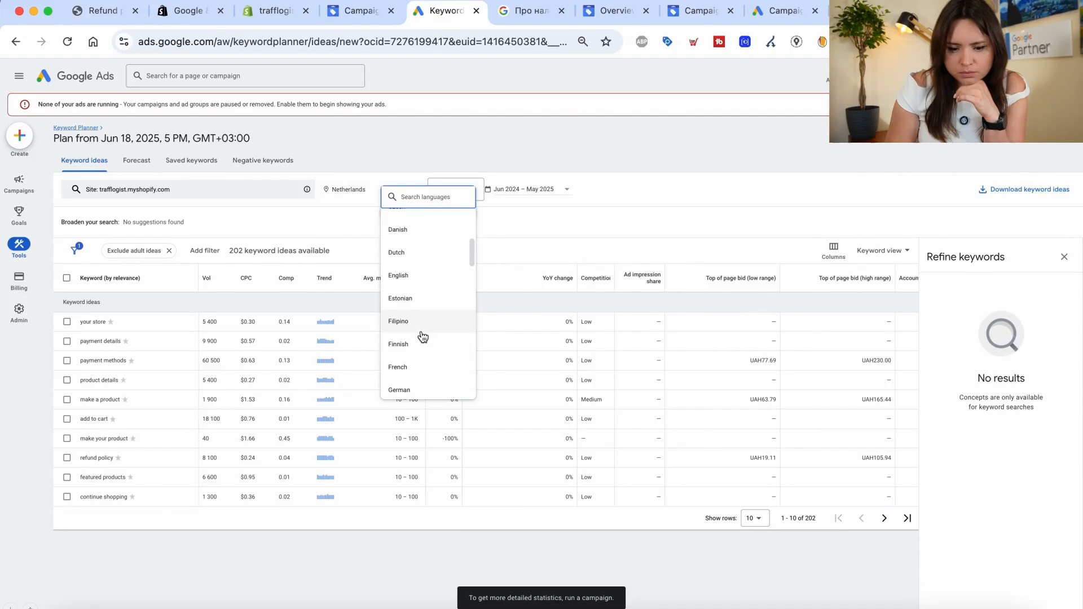
pyautogui.click(429, 282)
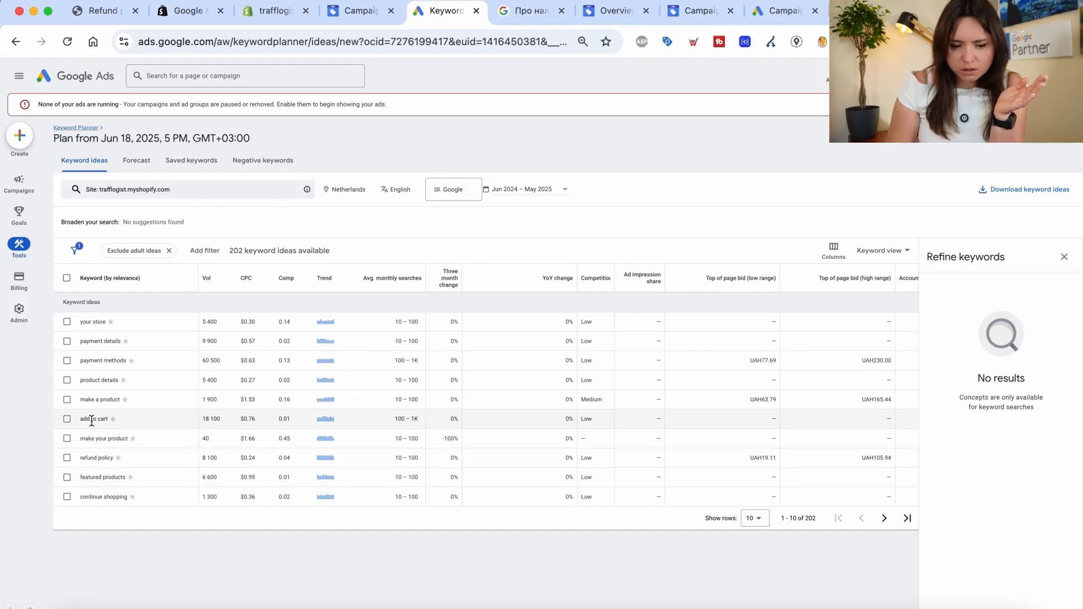
# Review the 'make your product' keyword and its low top-of-page bid, then go to the account Overview
pyautogui.moveTo(78, 438); pyautogui.dragTo(128, 439)
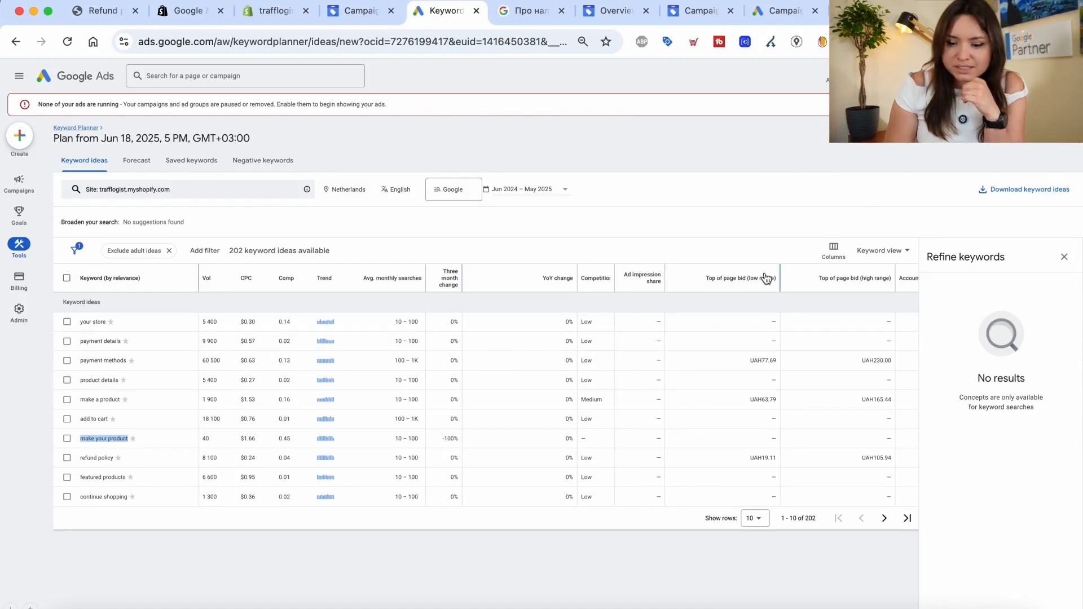
pyautogui.moveTo(764, 284)
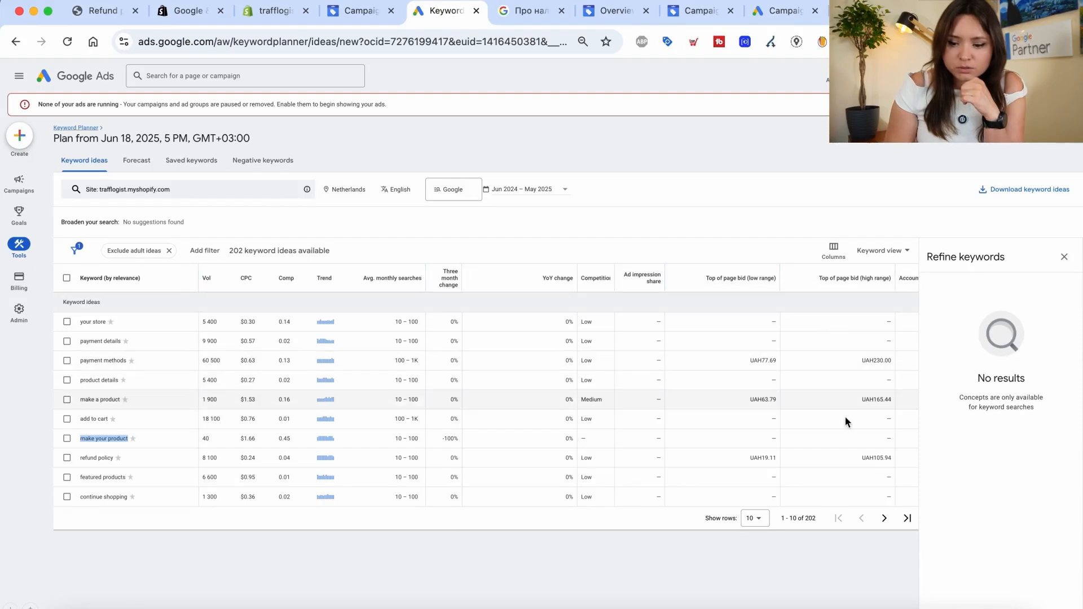
pyautogui.moveTo(755, 400); pyautogui.dragTo(808, 397)
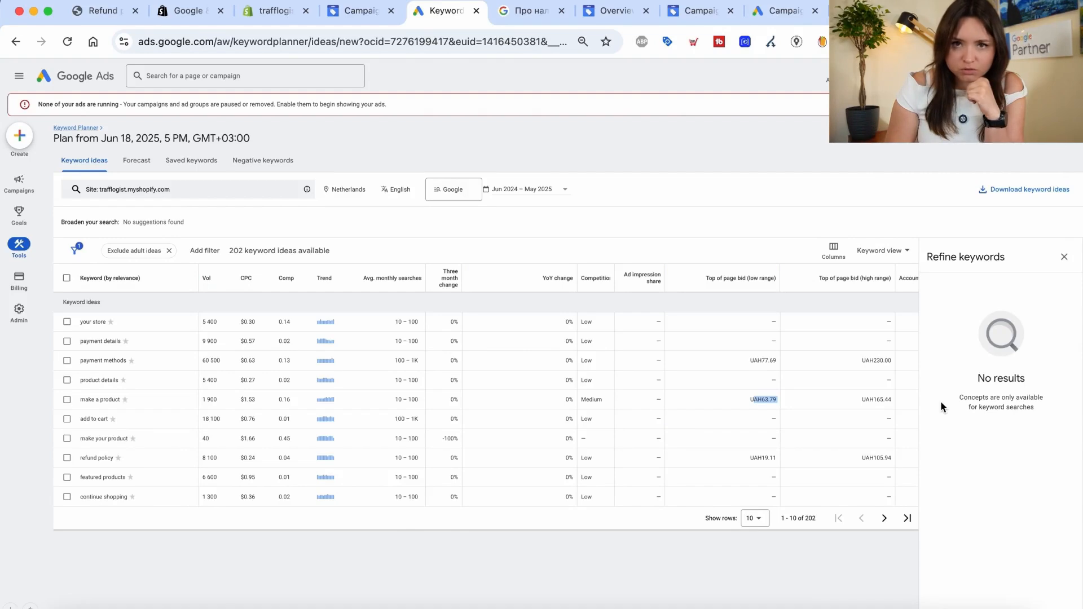
pyautogui.click(18, 182)
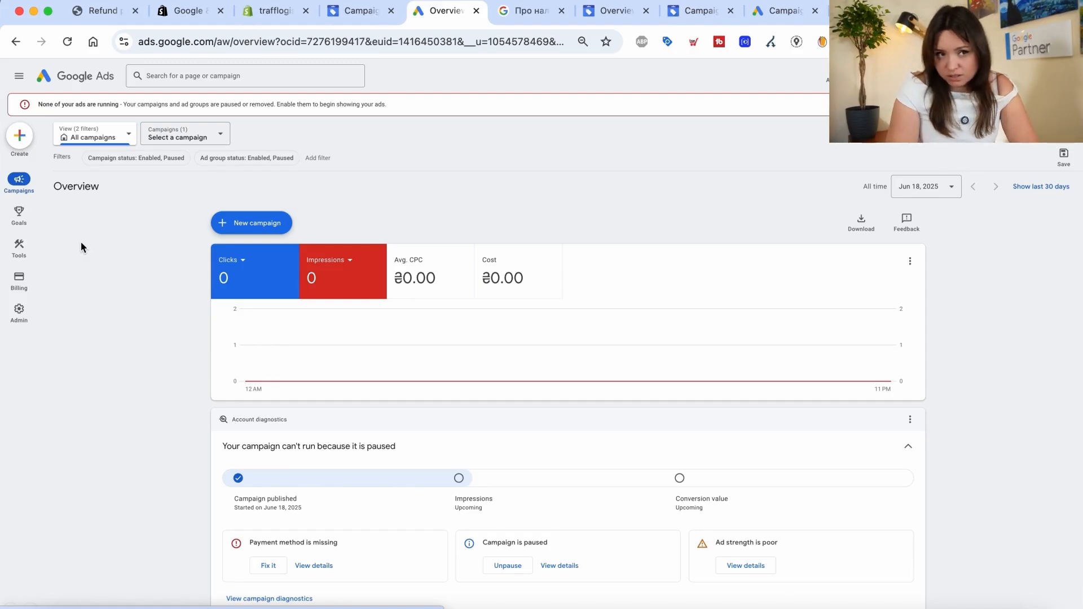
# Show the Campaigns table with Pmax-video paused under Maximize conversion value (Target ROAS) bidding
pyautogui.moveTo(19, 181)
pyautogui.click(91, 242)
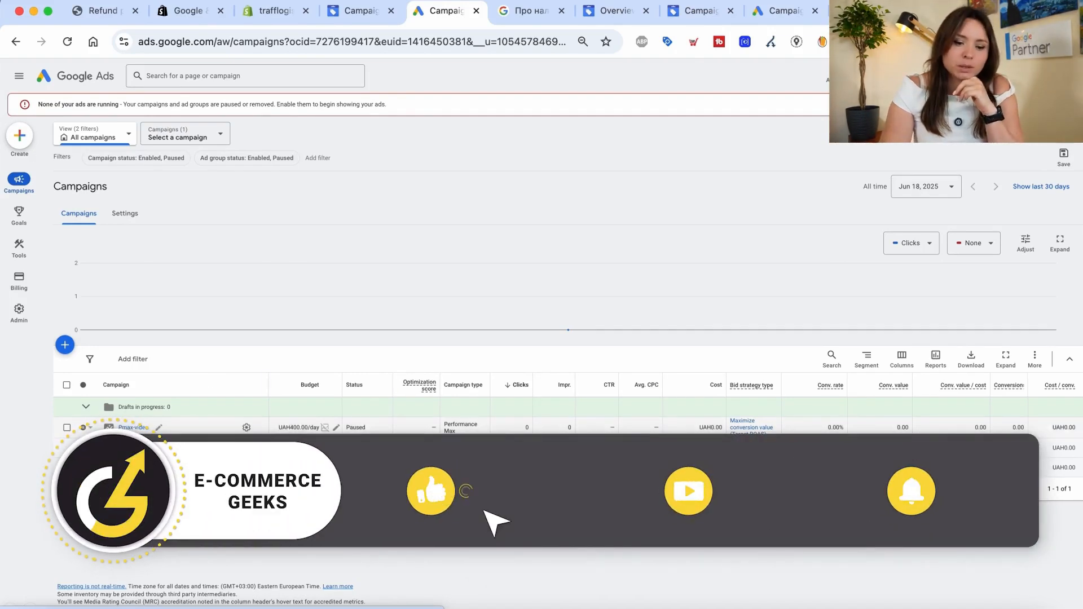
# Open the Pmax-video campaign's asset group Listing groups, showing a single All products group
pyautogui.click(133, 429)
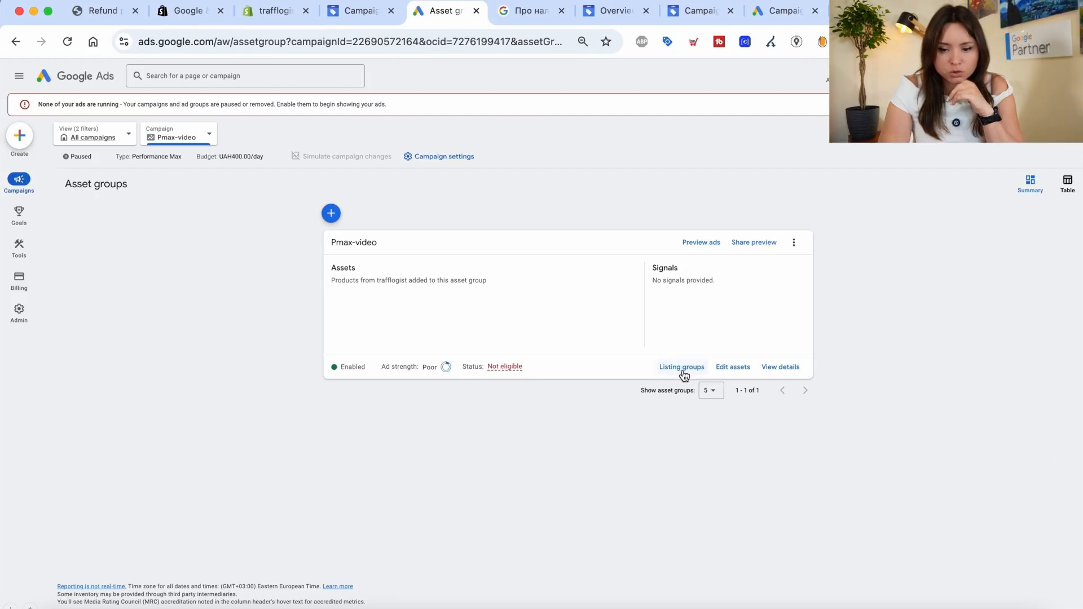
pyautogui.click(682, 368)
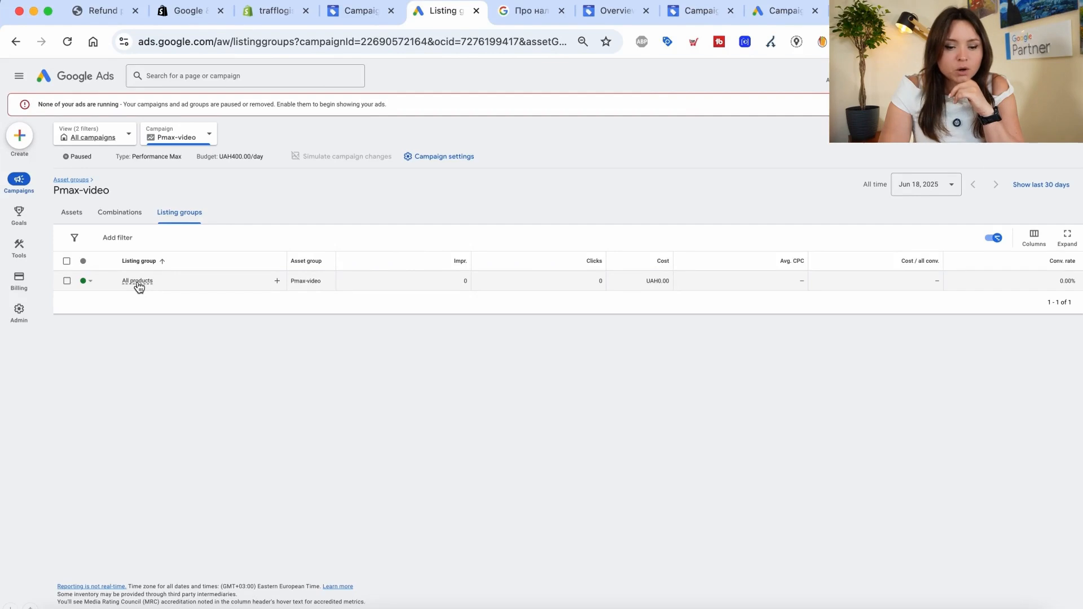
pyautogui.click(276, 282)
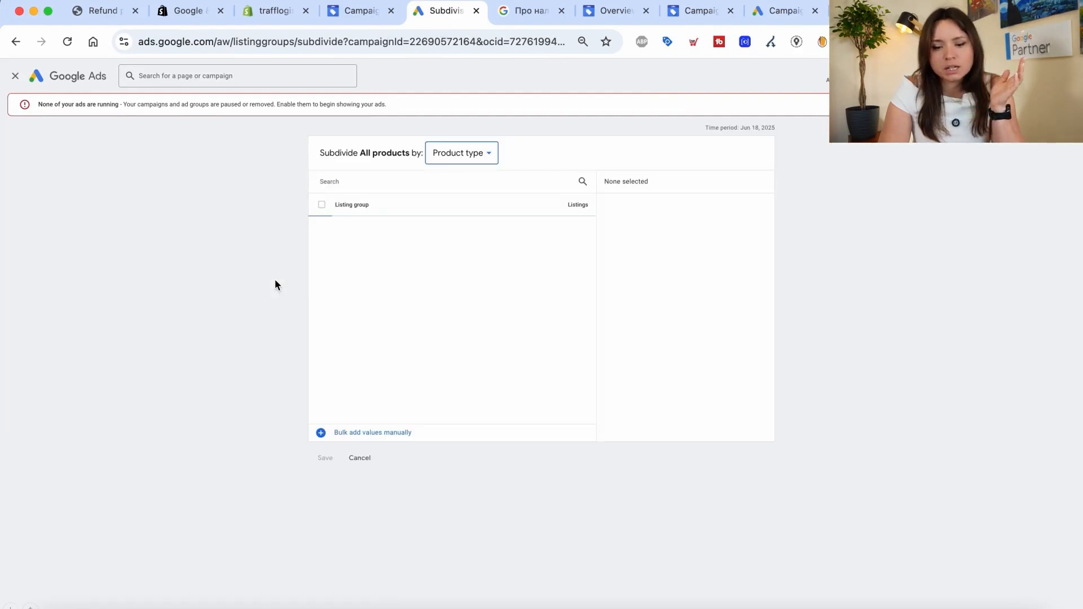
pyautogui.click(466, 158)
pyautogui.moveTo(464, 305)
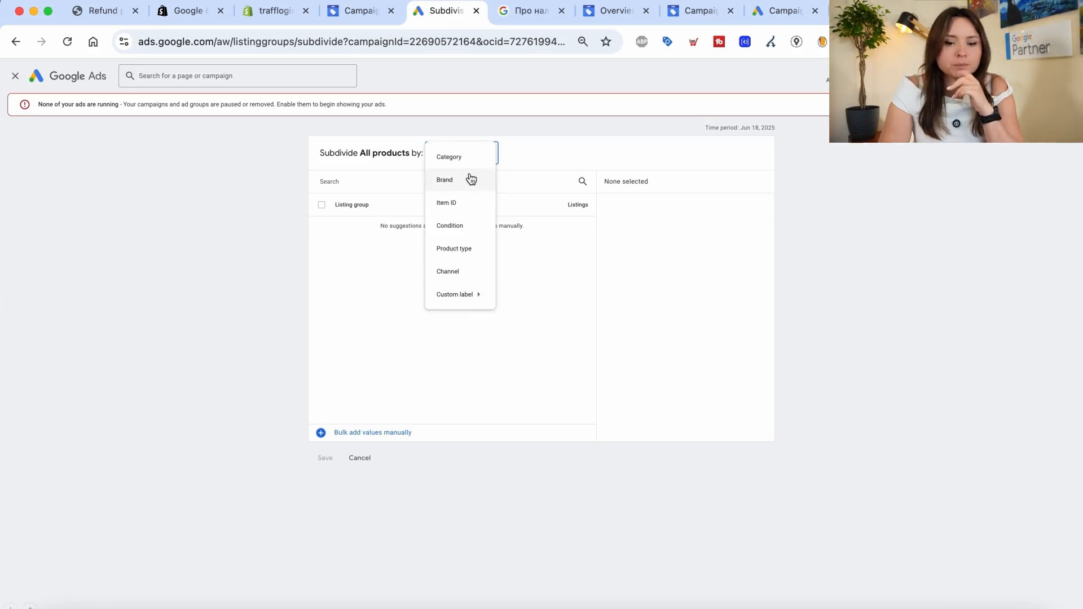
pyautogui.click(450, 204)
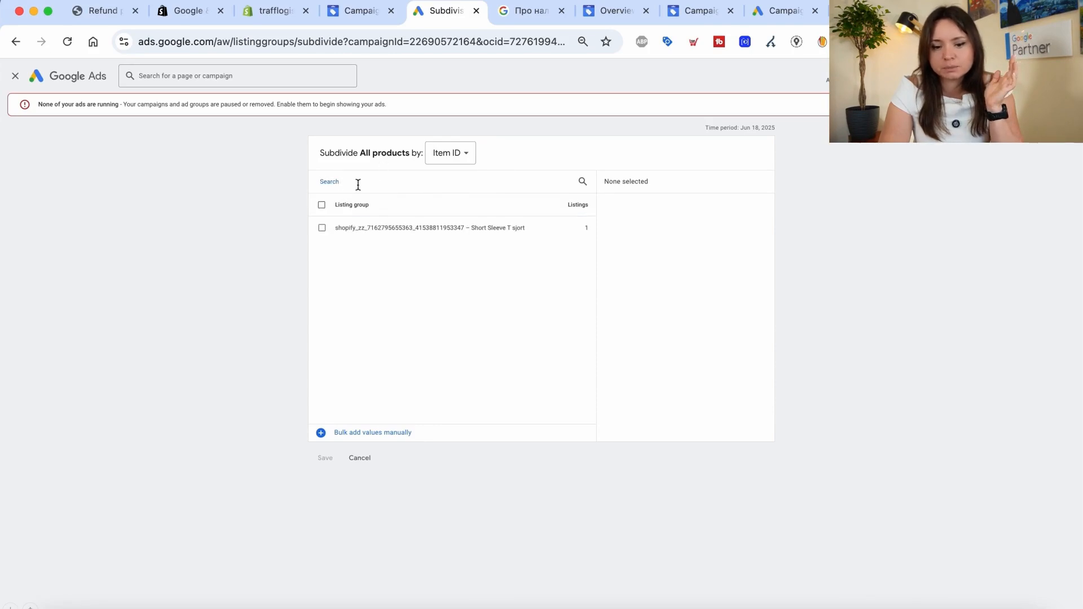
pyautogui.click(449, 166)
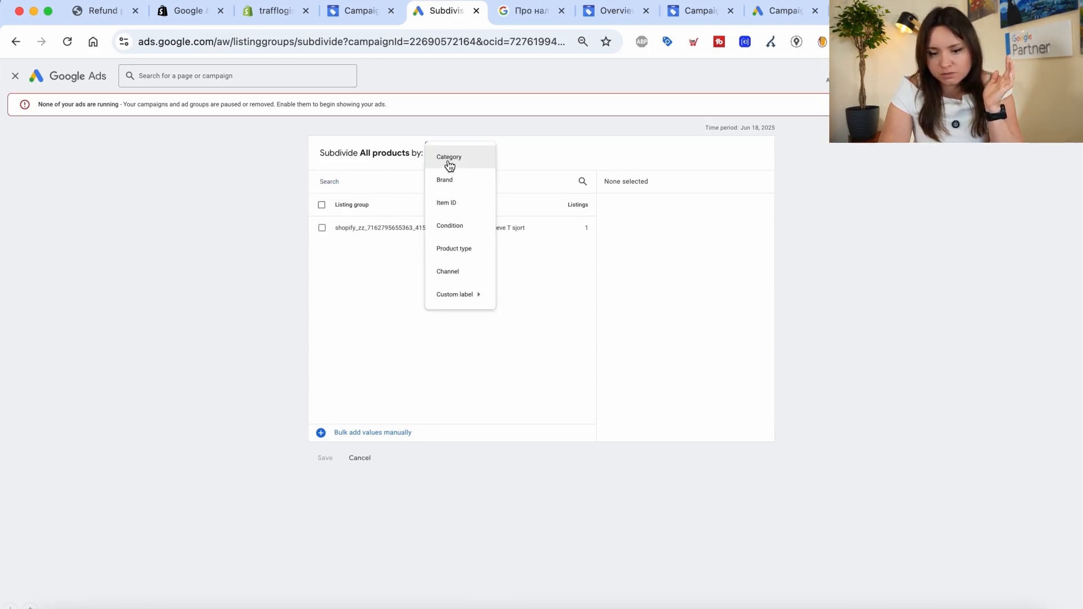
pyautogui.moveTo(458, 298)
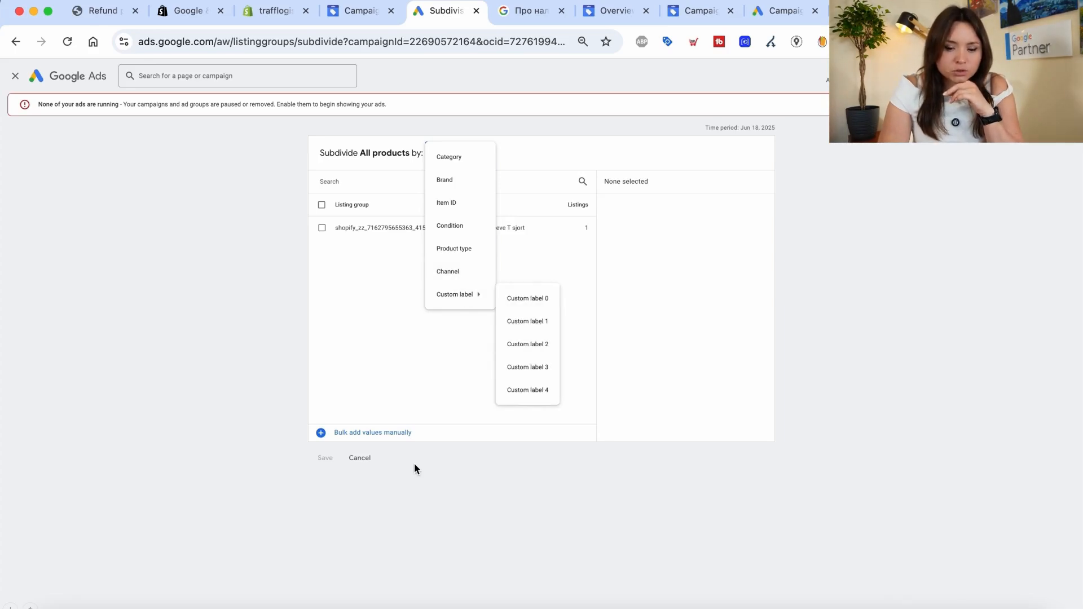
pyautogui.click(370, 462)
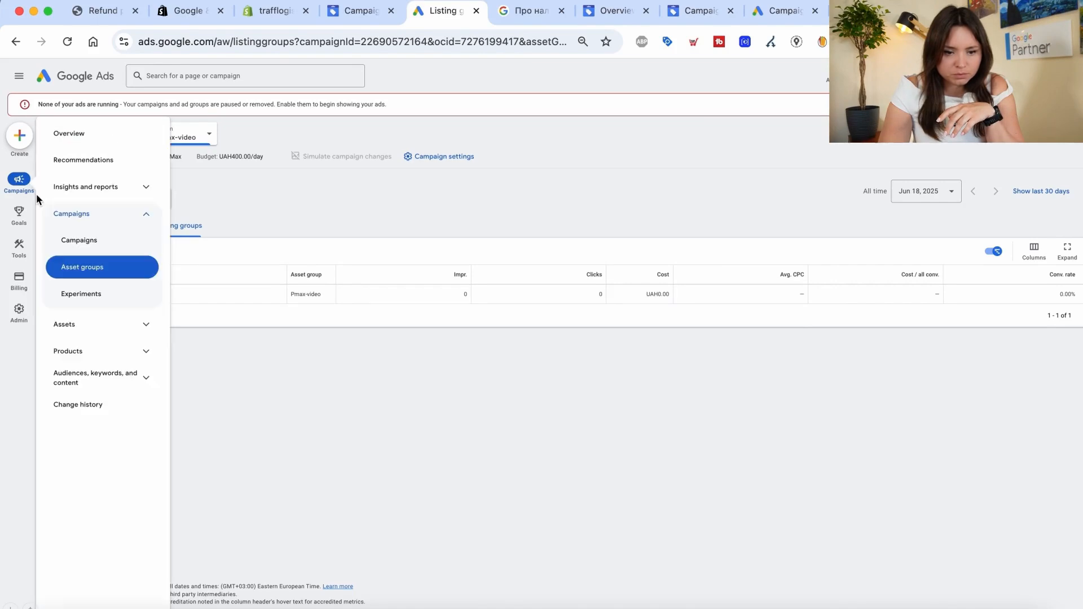
# Return to the Campaigns list showing Pmax-video paused at UAH400.00/day with Target ROAS bidding
pyautogui.click(19, 182)
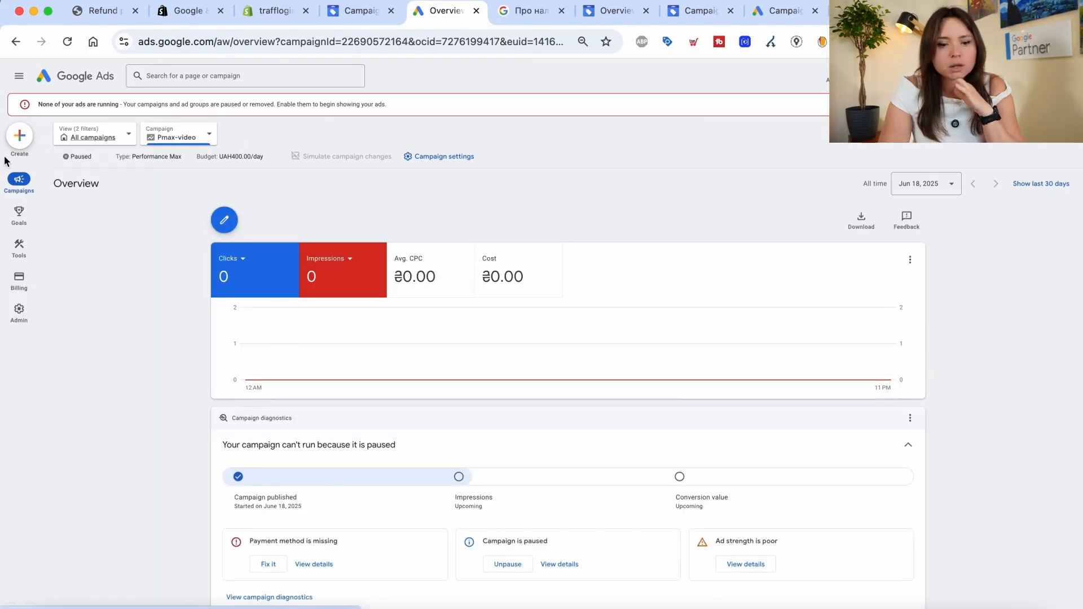
pyautogui.click(73, 237)
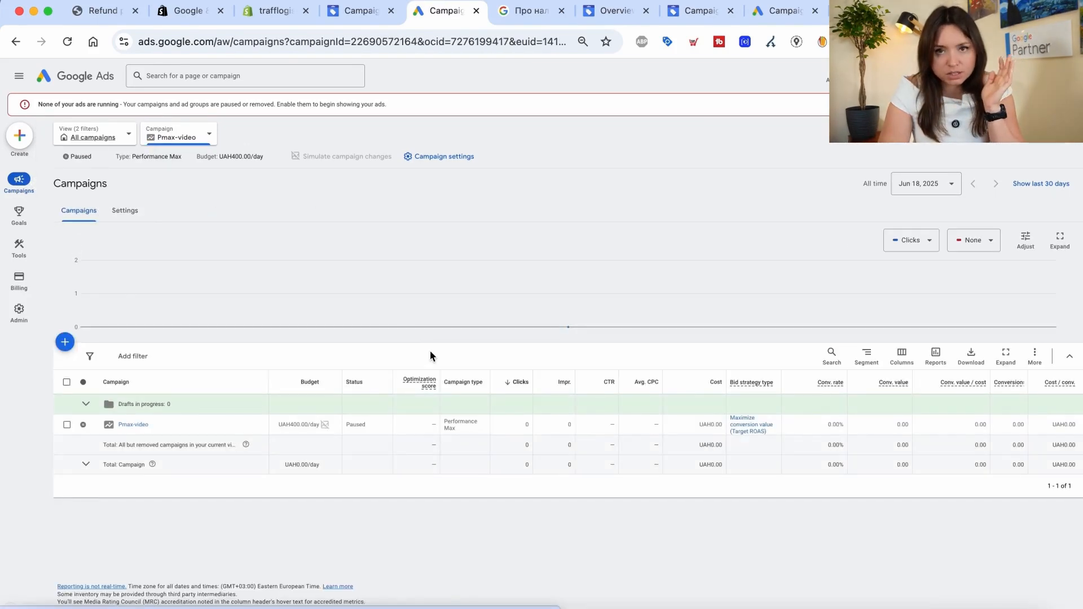